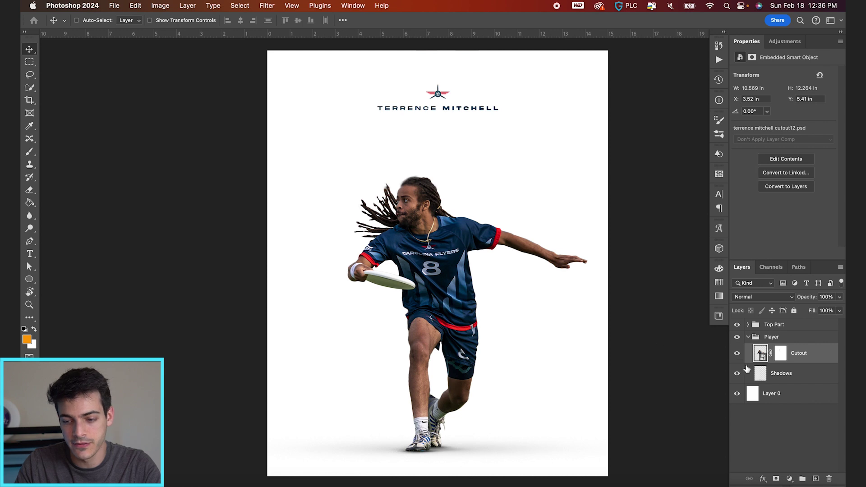
- Inspect the Shadows layer and the contents of the Top Part group by toggling their visibility
{"action": "left_click", "coordinate": [737, 374]}
{"action": "left_click", "coordinate": [736, 325]}
{"action": "left_click", "coordinate": [737, 325]}
{"action": "left_click", "coordinate": [748, 324]}
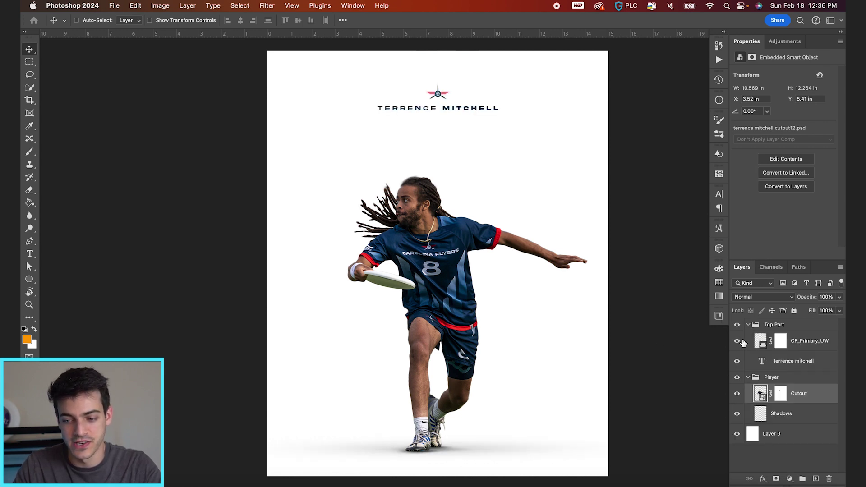
{"action": "left_click", "coordinate": [748, 324]}
- Open the Camera Raw Filter on the Cutout layer and set Exposure +0.80, Contrast +29, Shadows +56, Whites +23 and Blacks -19, with lowered Highlights
{"action": "left_click", "coordinate": [267, 5]}
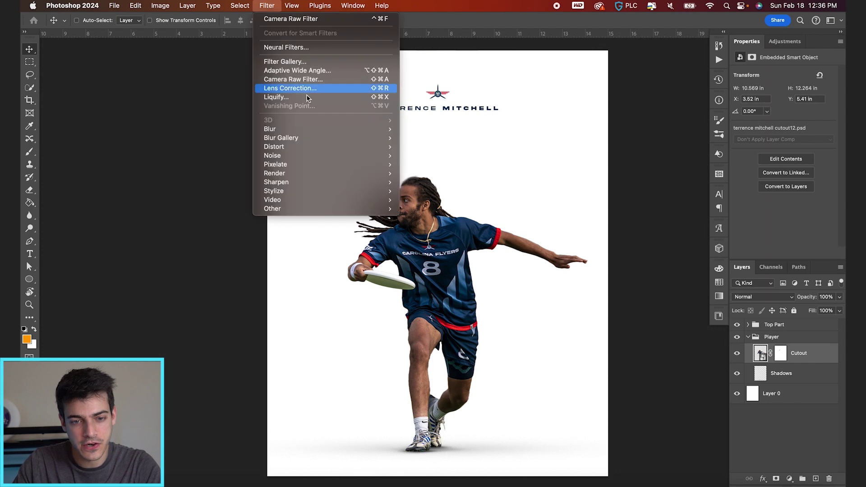
{"action": "left_click", "coordinate": [309, 82]}
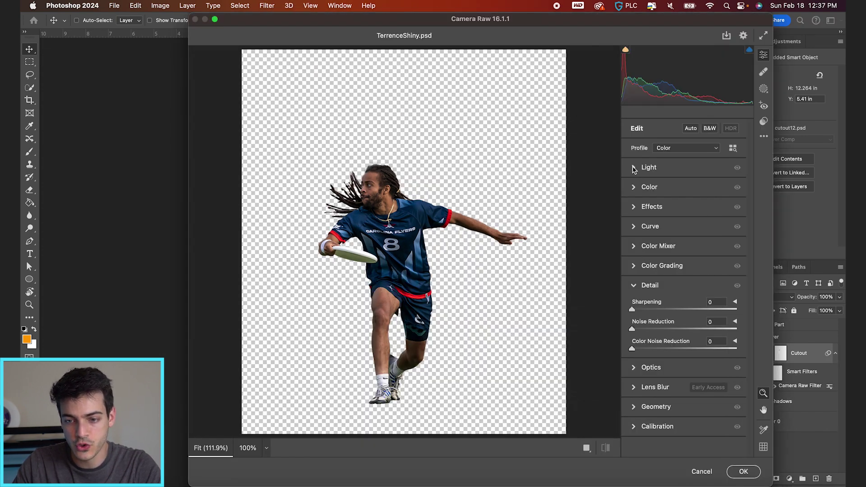
{"action": "left_click", "coordinate": [634, 169]}
{"action": "left_click_drag", "start_coordinate": [684, 192], "coordinate": [695, 251]}
{"action": "left_click_drag", "start_coordinate": [683, 266], "coordinate": [674, 268]}
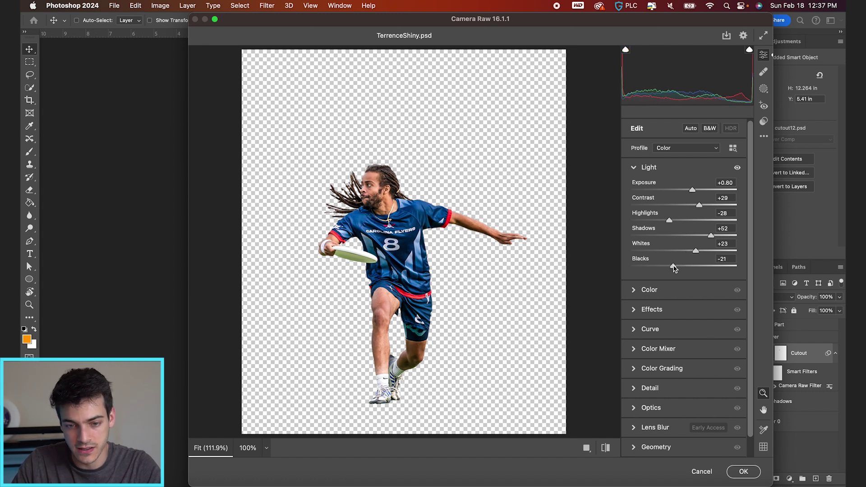
{"action": "left_click_drag", "start_coordinate": [711, 236], "coordinate": [713, 237]}
{"action": "left_click_drag", "start_coordinate": [669, 221], "coordinate": [663, 221]}
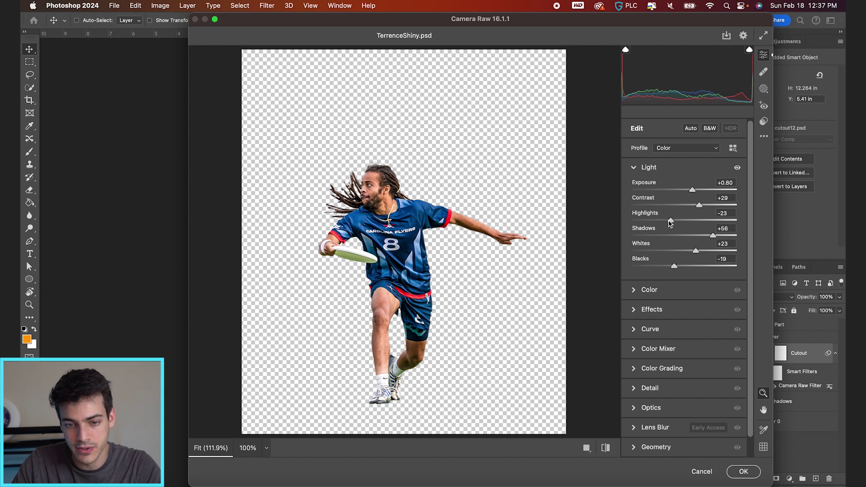
- Strengthen the Effects settings in Camera Raw and set Noise Reduction to 45 to smooth the player
{"action": "left_click", "coordinate": [672, 310]}
{"action": "left_click_drag", "start_coordinate": [687, 248], "coordinate": [696, 230]}
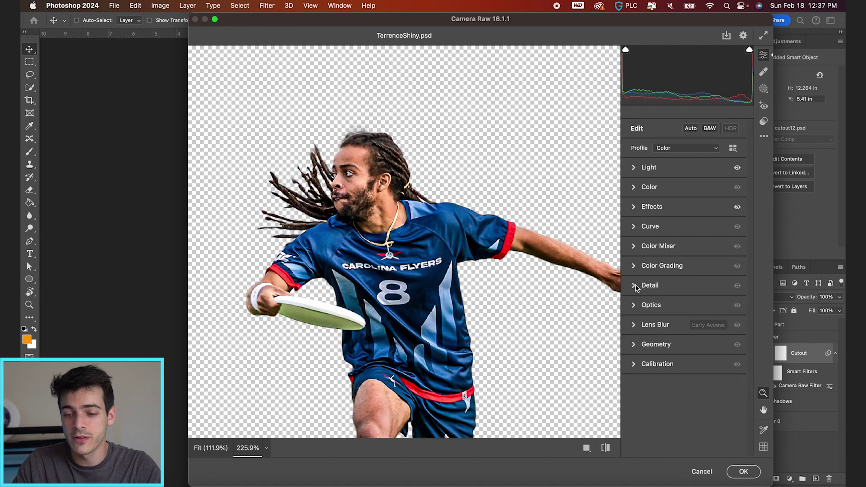
{"action": "left_click", "coordinate": [635, 285]}
{"action": "left_click_drag", "start_coordinate": [632, 329], "coordinate": [675, 330]}
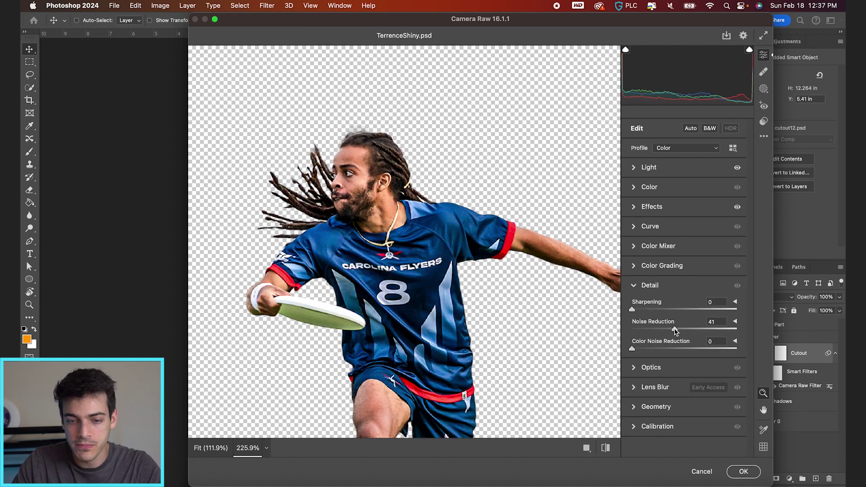
{"action": "scroll", "coordinate": [456, 206], "scroll_direction": "up", "scroll_amount": 5}
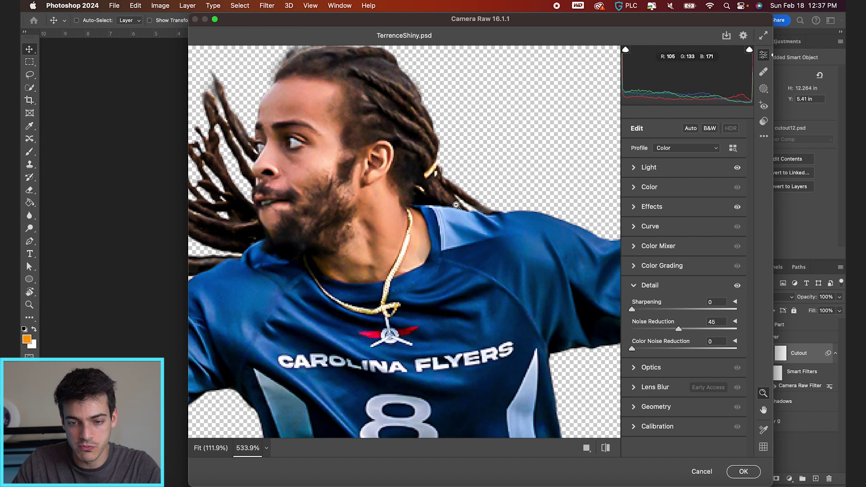
{"action": "scroll", "coordinate": [474, 220], "scroll_direction": "down", "scroll_amount": 3}
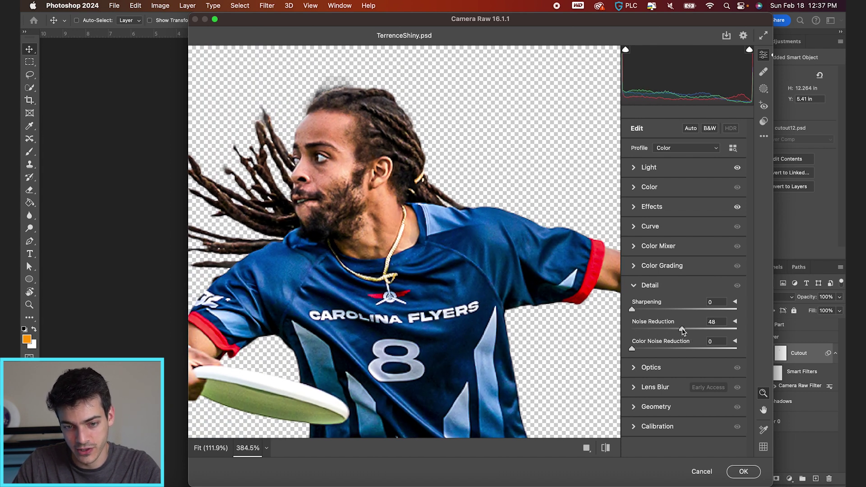
{"action": "scroll", "coordinate": [460, 329], "scroll_direction": "down", "scroll_amount": 3}
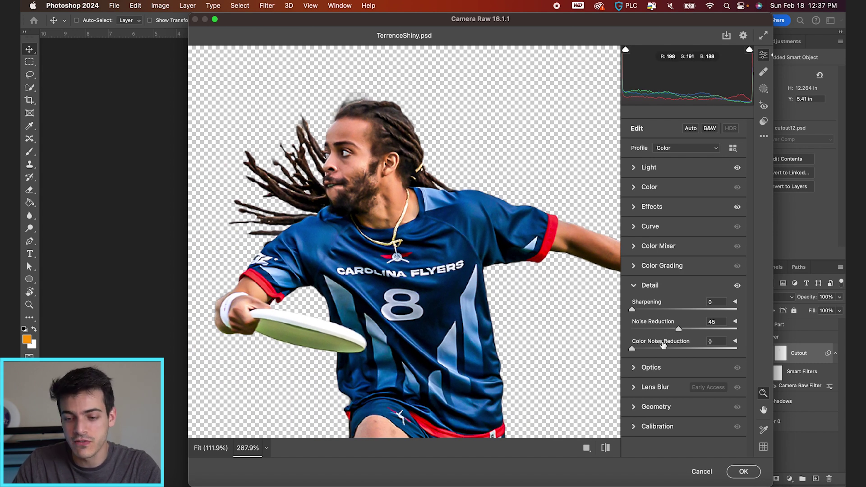
- Set Sharpening to 29 and apply the Camera Raw filter, comparing the cutout with and without it
{"action": "left_click", "coordinate": [650, 309]}
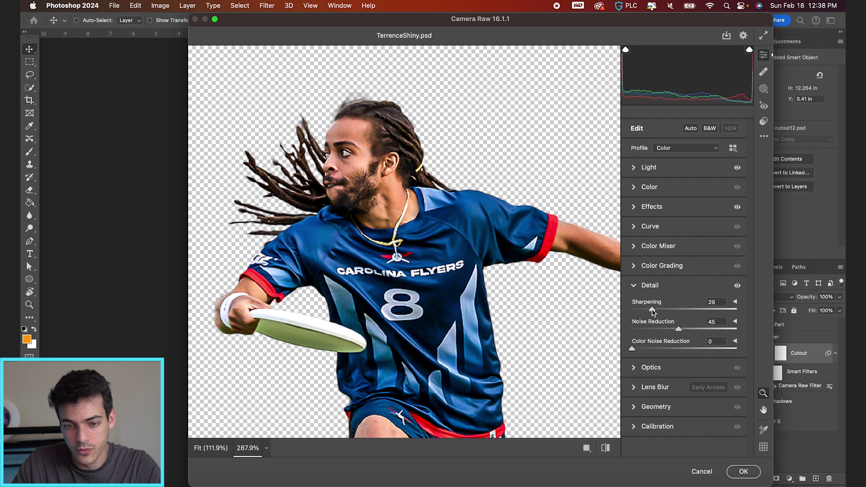
{"action": "scroll", "coordinate": [449, 235], "scroll_direction": "down", "scroll_amount": 2}
{"action": "scroll", "coordinate": [449, 235], "scroll_direction": "down", "scroll_amount": 3}
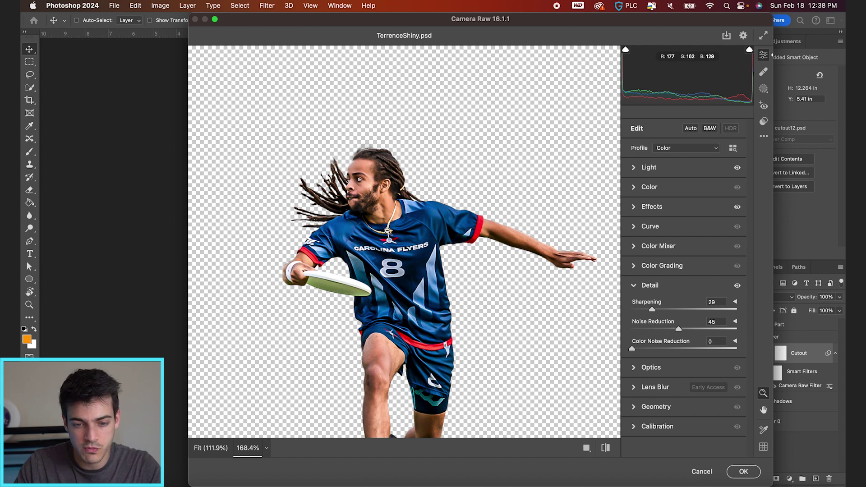
{"action": "scroll", "coordinate": [410, 154], "scroll_direction": "down", "scroll_amount": 2}
{"action": "left_click", "coordinate": [744, 471]}
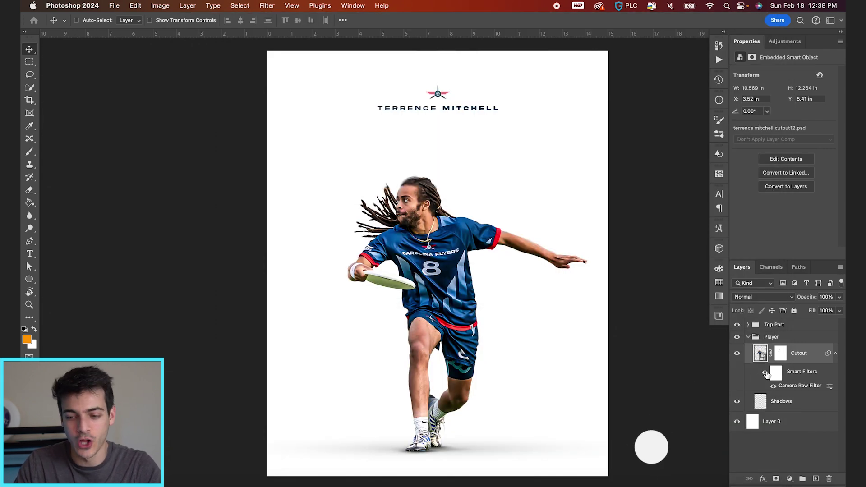
{"action": "left_click", "coordinate": [765, 373]}
{"action": "left_click", "coordinate": [765, 373]}
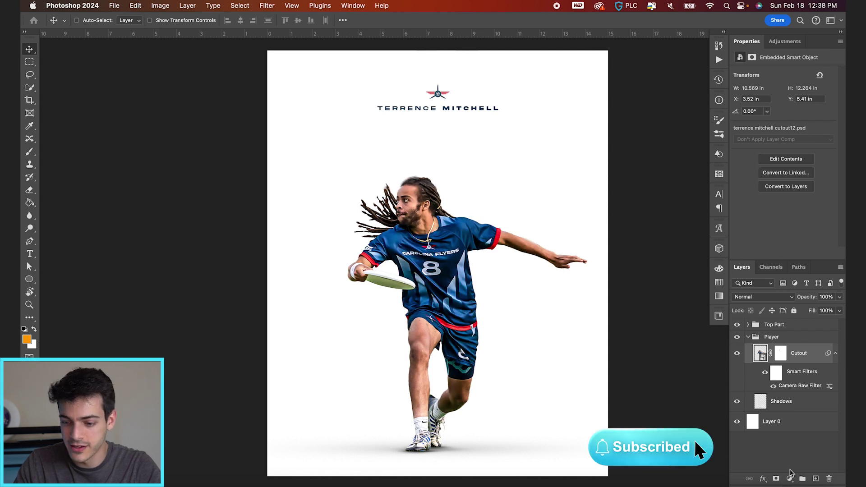
- Add a Curves adjustment layer above the Cutout layer and clip it to that layer
{"action": "left_click", "coordinate": [789, 478]}
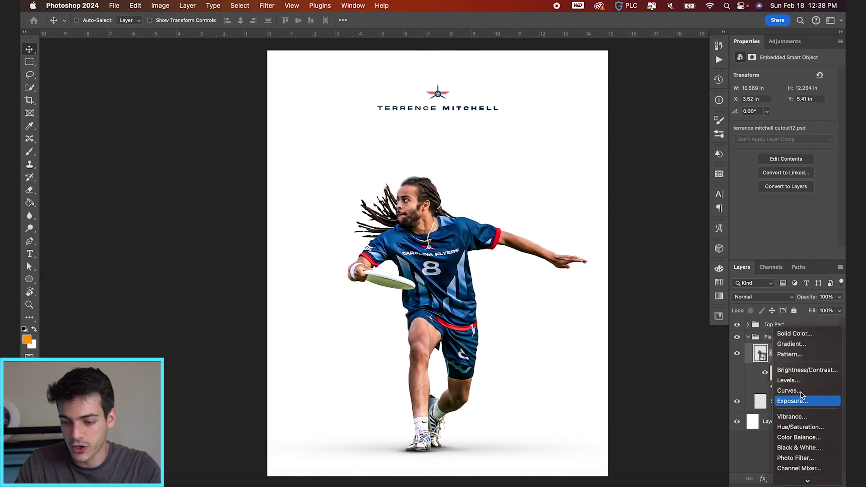
{"action": "left_click", "coordinate": [796, 391]}
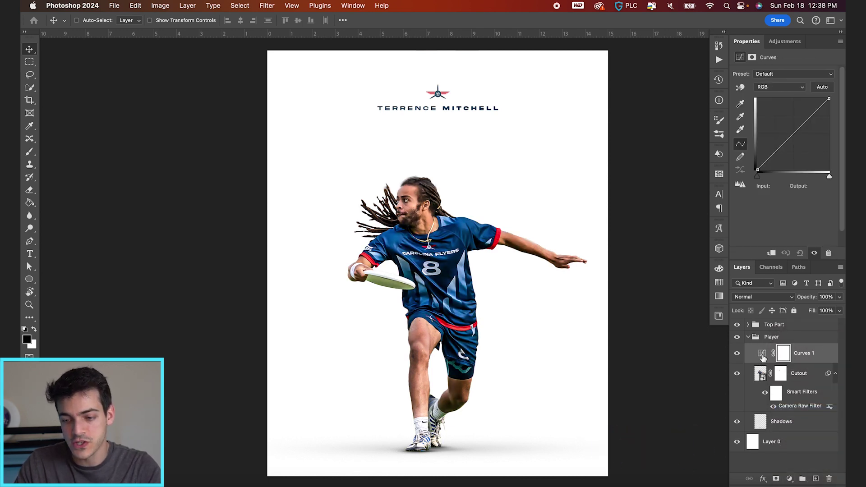
{"action": "left_click", "coordinate": [762, 355]}
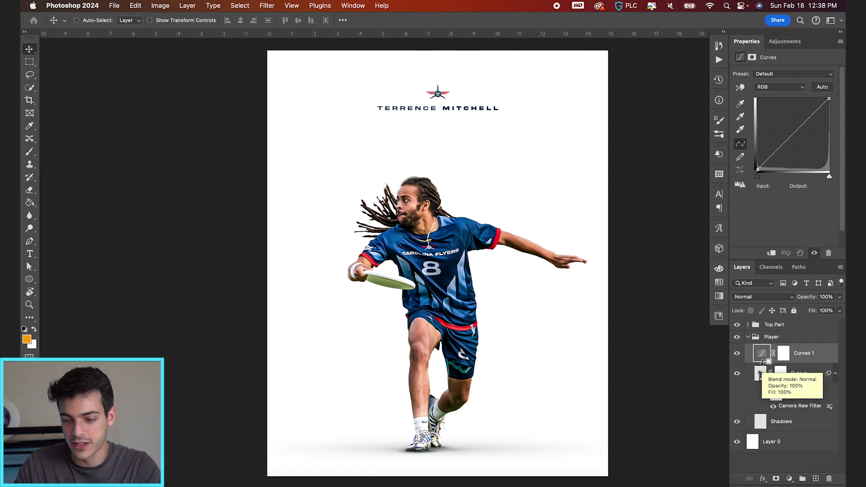
{"action": "left_click", "coordinate": [766, 364], "text": "alt"}
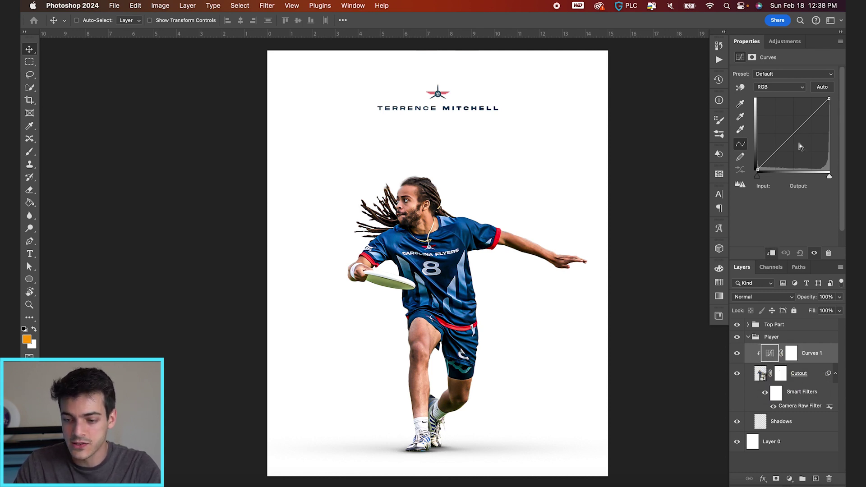
- Bend the RGB curve upward to brighten the player and invert the Curves layer mask to black
{"action": "left_click_drag", "start_coordinate": [796, 132], "coordinate": [793, 125]}
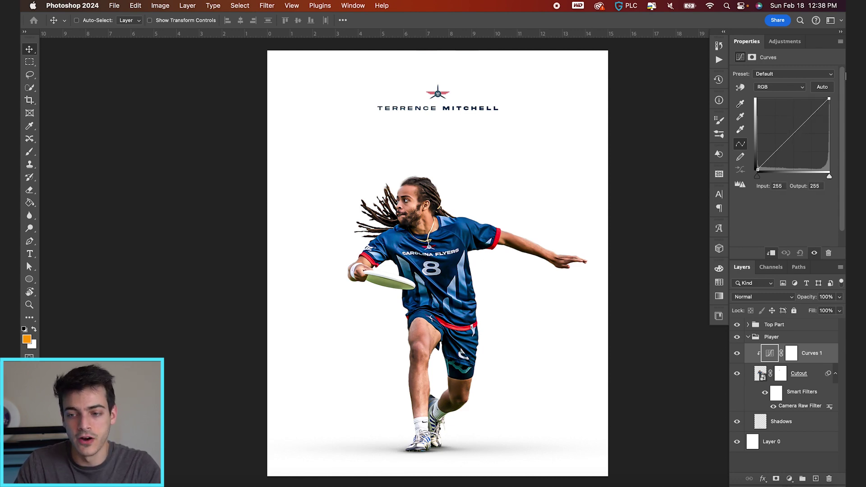
{"action": "left_click_drag", "start_coordinate": [793, 129], "coordinate": [768, 127]}
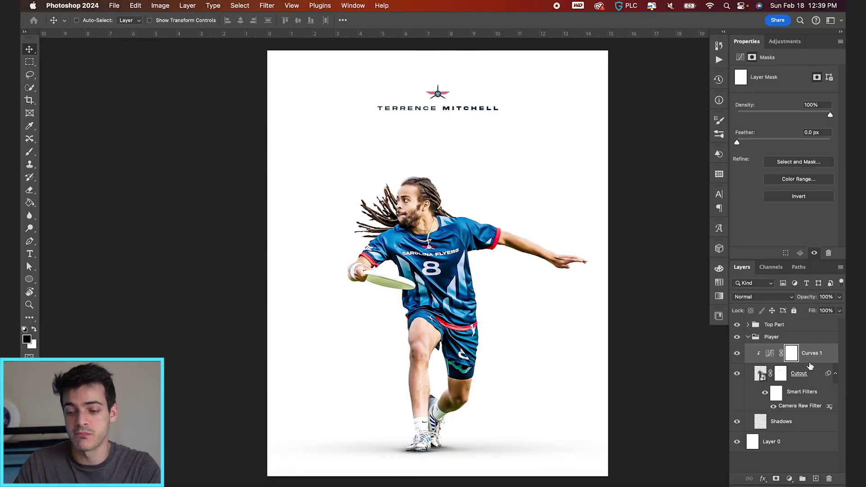
{"action": "key", "text": "super"}
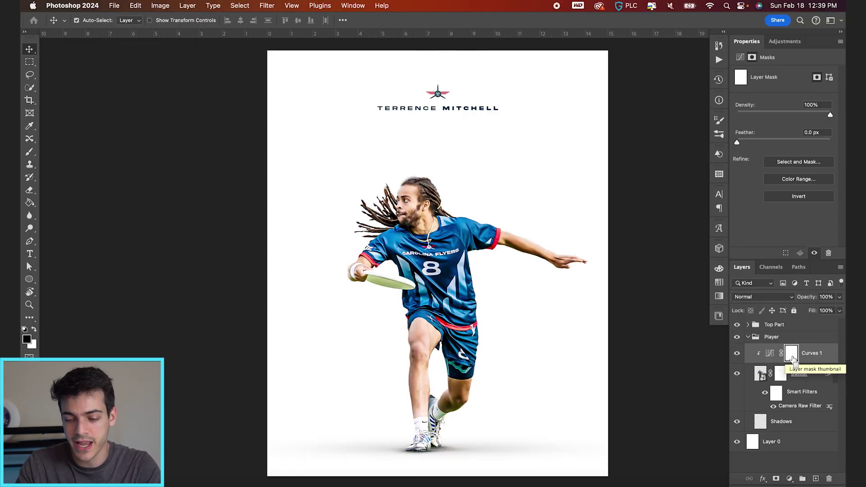
{"action": "key", "text": "super+i"}
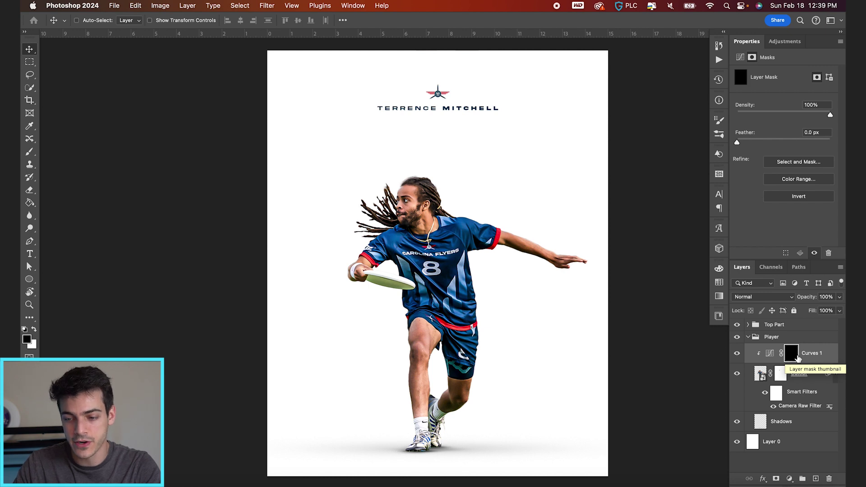
- Set up the Brush tool with a flow of 40% for painting on the Curves mask
{"action": "key", "text": "super+equal"}
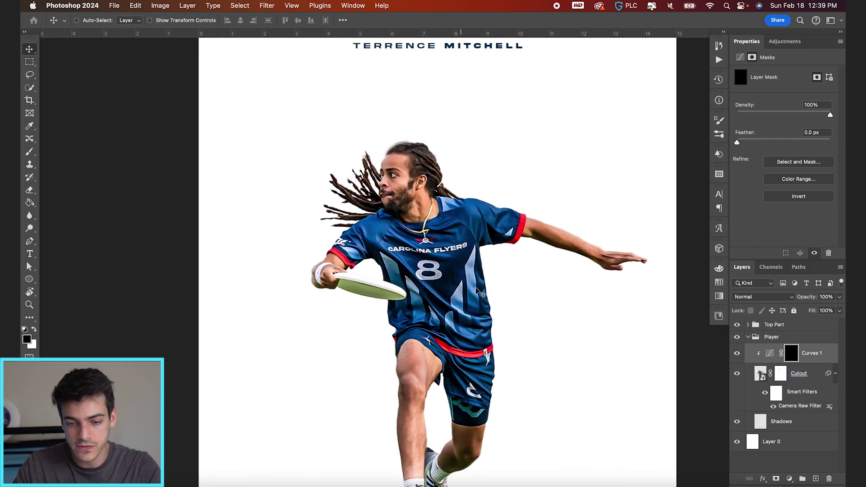
{"action": "key", "text": "b"}
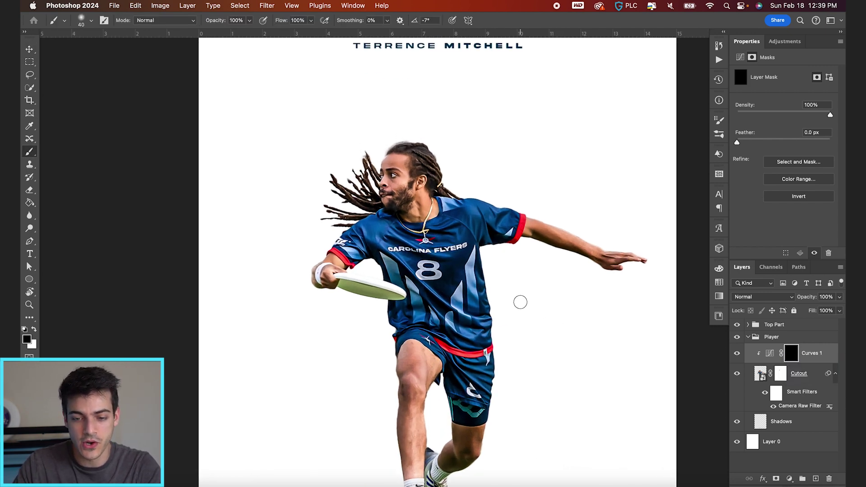
{"action": "left_click_drag", "start_coordinate": [280, 23], "coordinate": [259, 22]}
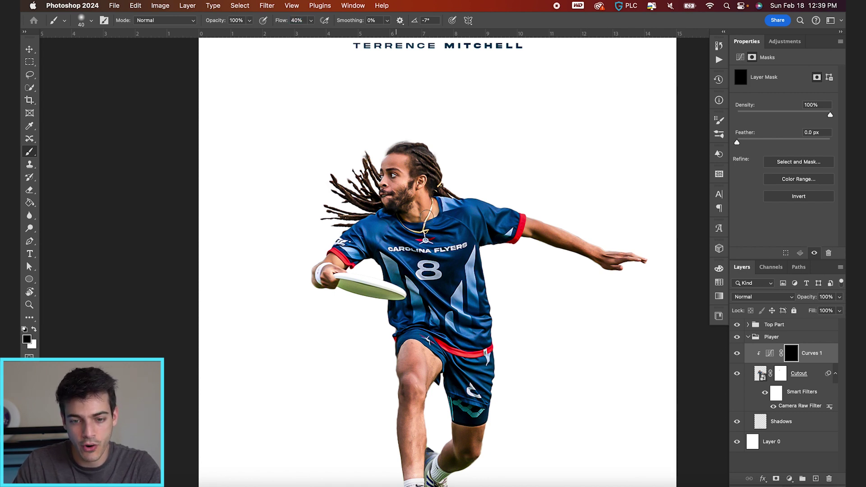
{"action": "scroll", "coordinate": [390, 238], "scroll_direction": "up", "scroll_amount": 5}
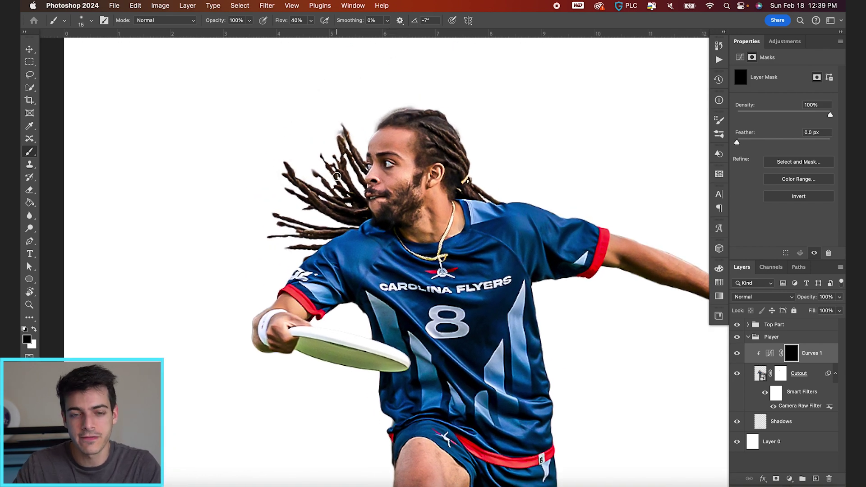
{"action": "left_click_drag", "start_coordinate": [281, 23], "coordinate": [271, 21]}
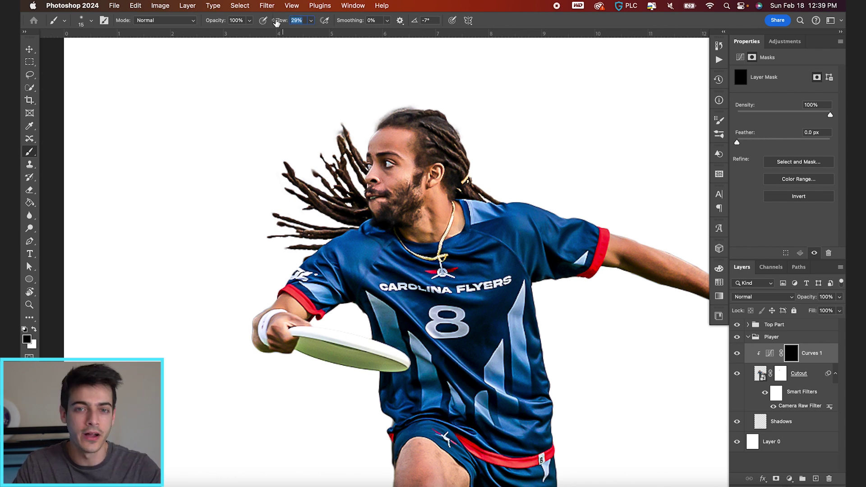
{"action": "key", "text": "Return"}
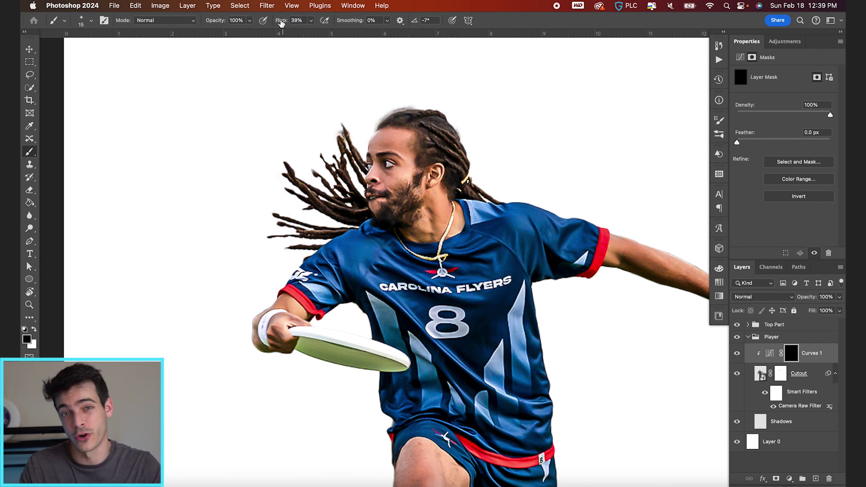
{"action": "left_click_drag", "start_coordinate": [281, 24], "coordinate": [282, 23]}
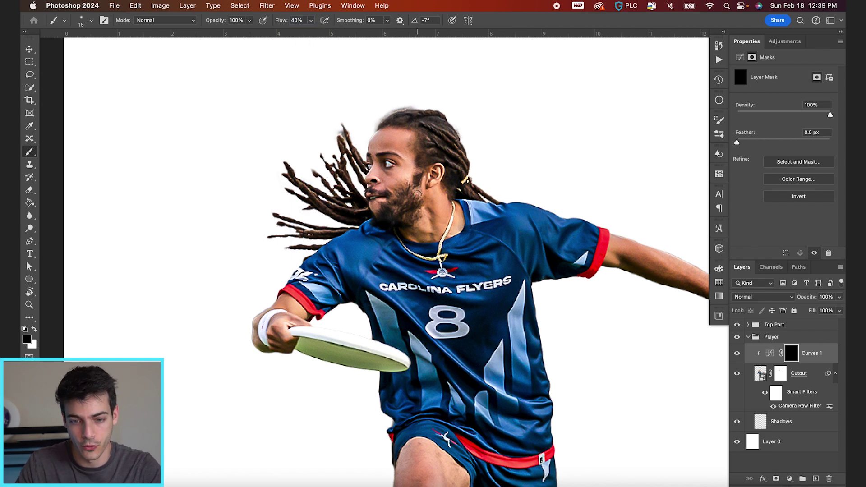
- Paint white on the Curves 1 mask to brighten the highlights on the player's face and neck with a brush up to 25 px
{"action": "scroll", "coordinate": [417, 195], "scroll_direction": "up", "scroll_amount": 3}
{"action": "scroll", "coordinate": [417, 194], "scroll_direction": "up", "scroll_amount": 4}
{"action": "key", "text": "x"}
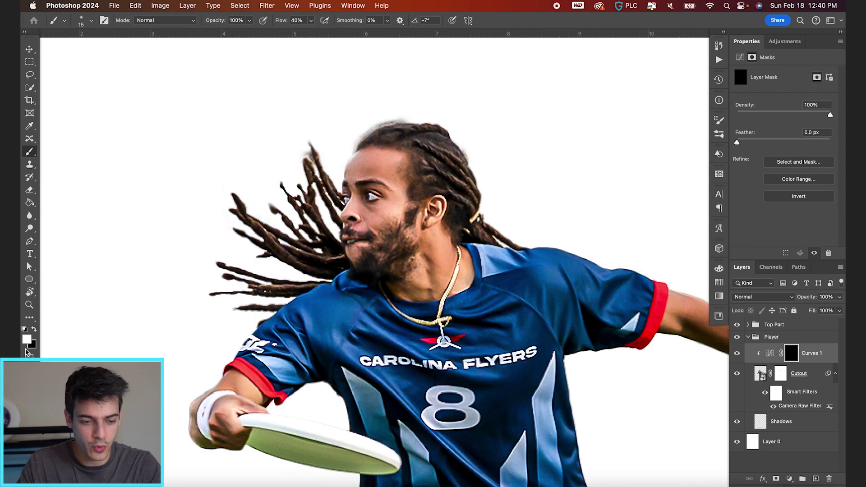
{"action": "scroll", "coordinate": [417, 314], "scroll_direction": "up", "scroll_amount": 2}
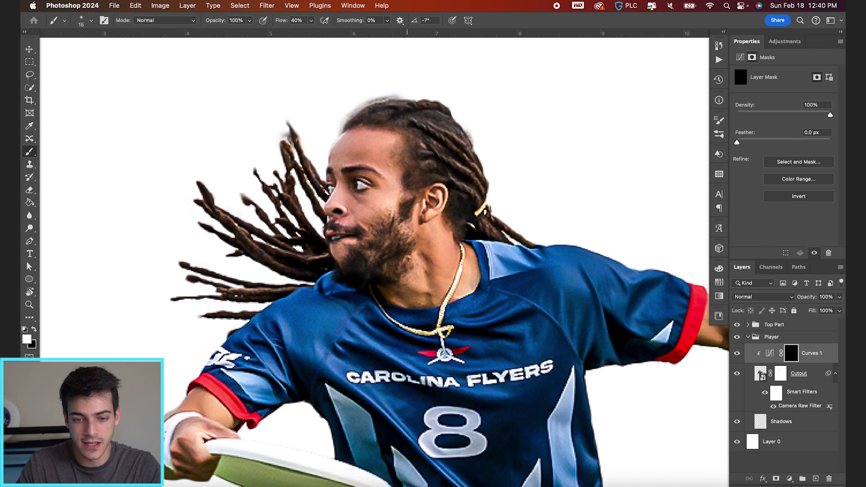
{"action": "scroll", "coordinate": [415, 316], "scroll_direction": "up", "scroll_amount": 2}
{"action": "key", "text": "x"}
{"action": "key", "text": "bracketright"}
{"action": "key", "text": "bracketright"}
{"action": "key", "text": "bracketright"}
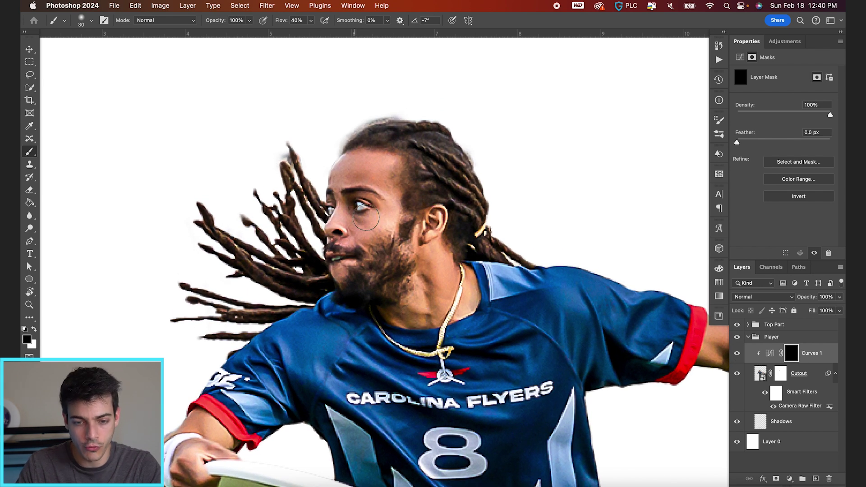
{"action": "scroll", "coordinate": [350, 206], "scroll_direction": "up", "scroll_amount": 2}
{"action": "key", "text": "bracketleft"}
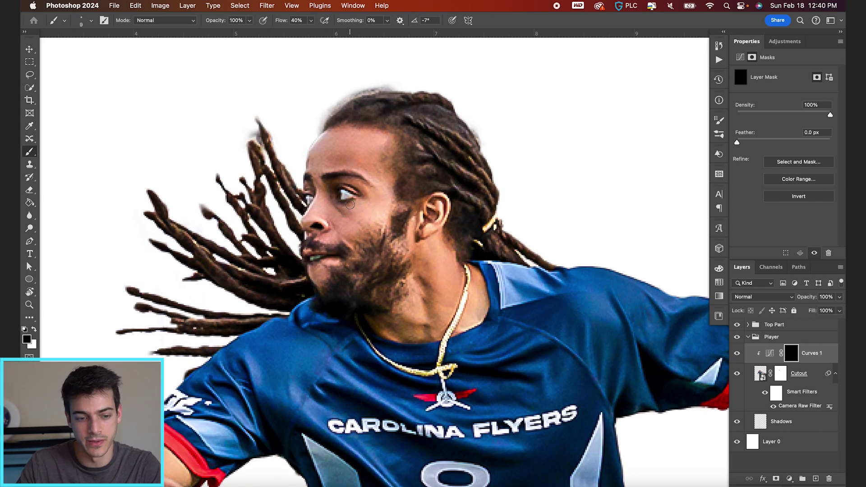
{"action": "key", "text": "x"}
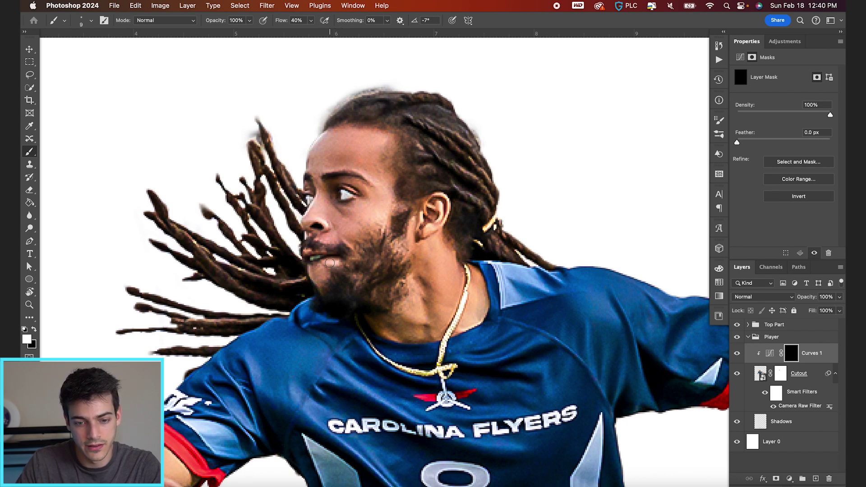
{"action": "key", "text": "bracketright"}
{"action": "key", "text": "bracketright"}
{"action": "key", "text": "bracketright"}
{"action": "key", "text": "bracketright"}
{"action": "mouse_move", "coordinate": [417, 299]}
{"action": "left_mouse_down"}
{"action": "mouse_move", "coordinate": [416, 308]}
{"action": "mouse_move", "coordinate": [413, 291]}
{"action": "left_mouse_up"}
{"action": "left_click_drag", "start_coordinate": [481, 314], "coordinate": [463, 337]}
{"action": "key", "text": "x"}
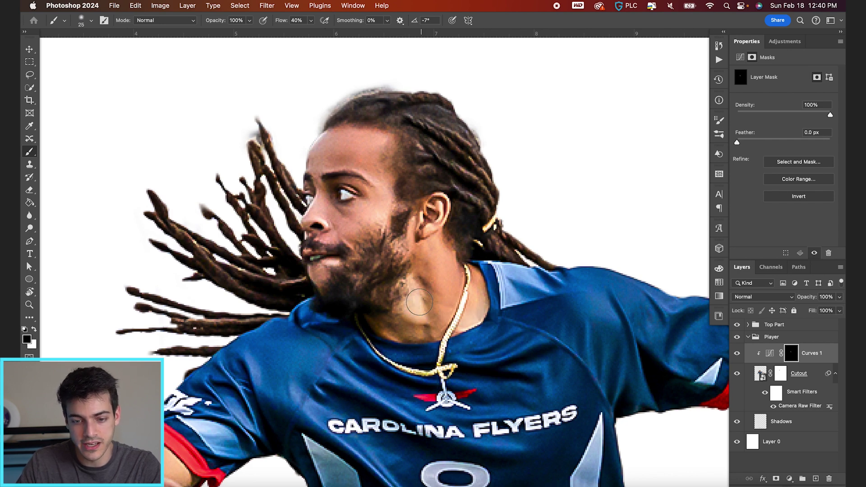
- Touch up the highlights around the neck and ear on the Curves 1 mask, using a brush of about 10 px for details
{"action": "key", "text": "x"}
{"action": "key", "text": "bracketright"}
{"action": "key", "text": "bracketright"}
{"action": "key", "text": "bracketright"}
{"action": "key", "text": "x"}
{"action": "key", "text": "bracketleft"}
{"action": "key", "text": "bracketleft"}
{"action": "key", "text": "bracketleft"}
{"action": "key", "text": "bracketleft"}
{"action": "key", "text": "bracketleft"}
{"action": "key", "text": "bracketleft"}
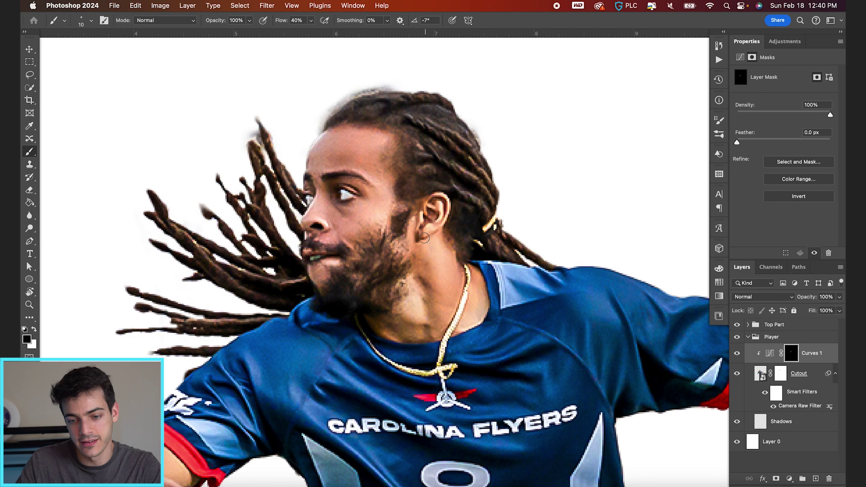
{"action": "key", "text": "x"}
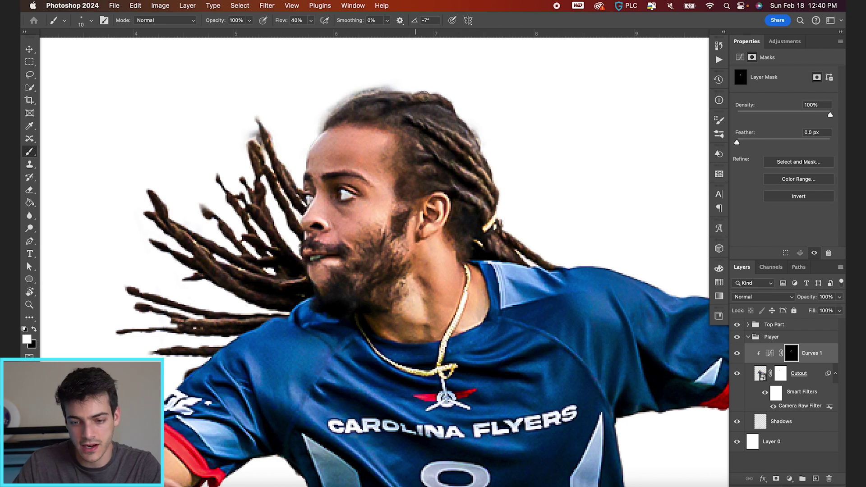
- Paint highlights on the Curves 1 mask over the jersey's light blue shoulder panel near the neck, with a 20 to 25 px brush
{"action": "key", "text": "bracketright"}
{"action": "key", "text": "bracketright"}
{"action": "key", "text": "bracketright"}
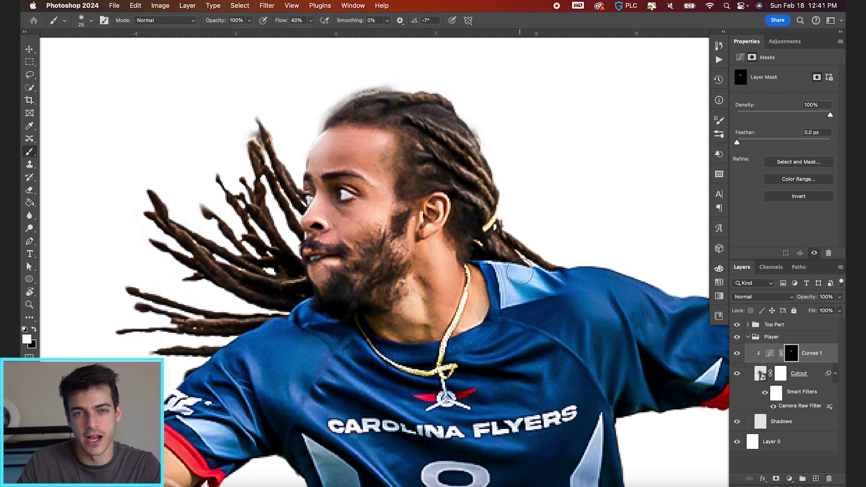
{"action": "key", "text": "bracketleft"}
{"action": "scroll", "coordinate": [617, 341], "scroll_direction": "right", "scroll_amount": 4}
{"action": "scroll", "coordinate": [617, 340], "scroll_direction": "down", "scroll_amount": 3}
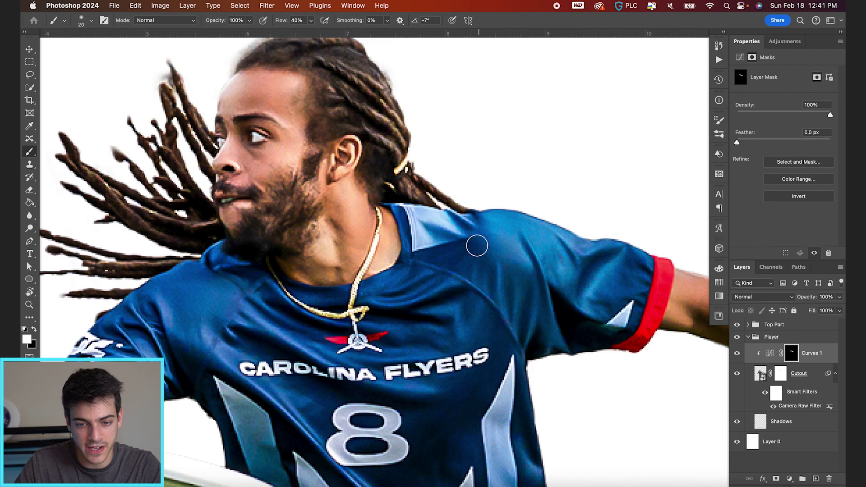
- Brighten the sleeve of the outstretched arm and the jersey's chest folds on the Curves 1 mask, using a 10 px brush for fine areas
{"action": "key", "text": "bracketright"}
{"action": "key", "text": "bracketright"}
{"action": "key", "text": "bracketright"}
{"action": "scroll", "coordinate": [682, 330], "scroll_direction": "right", "scroll_amount": 5}
{"action": "scroll", "coordinate": [682, 330], "scroll_direction": "down", "scroll_amount": 1}
{"action": "key", "text": "bracketleft"}
{"action": "key", "text": "bracketleft"}
{"action": "key", "text": "bracketleft"}
{"action": "key", "text": "bracketleft"}
{"action": "key", "text": "bracketleft"}
{"action": "scroll", "coordinate": [682, 330], "scroll_direction": "down", "scroll_amount": 3}
{"action": "scroll", "coordinate": [286, 255], "scroll_direction": "left", "scroll_amount": 5}
{"action": "scroll", "coordinate": [286, 256], "scroll_direction": "up", "scroll_amount": 3}
{"action": "scroll", "coordinate": [323, 253], "scroll_direction": "up", "scroll_amount": 3}
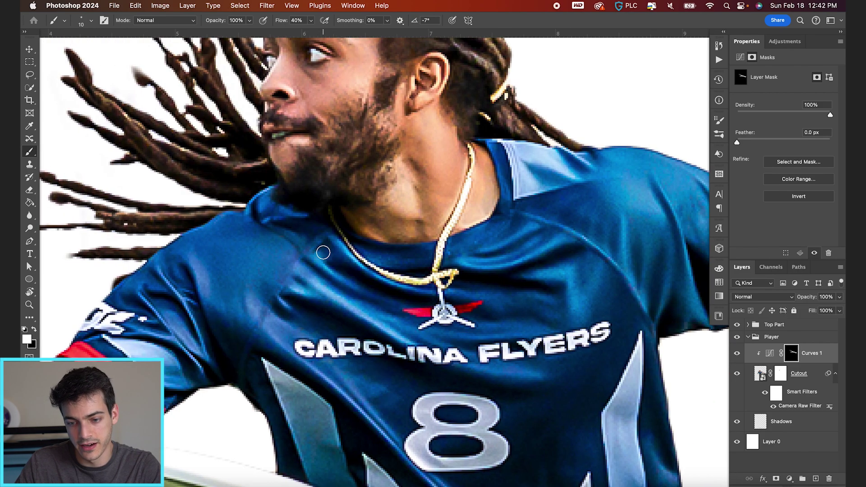
- Paint highlights over the shoulder and sleeve on the disc side and across the jersey front on the Curves 1 mask
{"action": "left_click_drag", "start_coordinate": [280, 185], "coordinate": [145, 248]}
{"action": "key", "text": "bracketright"}
{"action": "key", "text": "bracketright"}
{"action": "key", "text": "bracketright"}
{"action": "key", "text": "bracketright"}
{"action": "key", "text": "bracketright"}
{"action": "scroll", "coordinate": [352, 296], "scroll_direction": "left", "scroll_amount": 4}
{"action": "left_click_drag", "start_coordinate": [370, 327], "coordinate": [306, 397]}
- Paint highlights over the lower jersey, shorts and legs on the Curves 1 mask with a brush of about 35 px
{"action": "scroll", "coordinate": [193, 448], "scroll_direction": "down", "scroll_amount": 2}
{"action": "scroll", "coordinate": [548, 291], "scroll_direction": "down", "scroll_amount": 10}
{"action": "left_click_drag", "start_coordinate": [547, 290], "coordinate": [536, 392]}
{"action": "scroll", "coordinate": [354, 302], "scroll_direction": "down", "scroll_amount": 3}
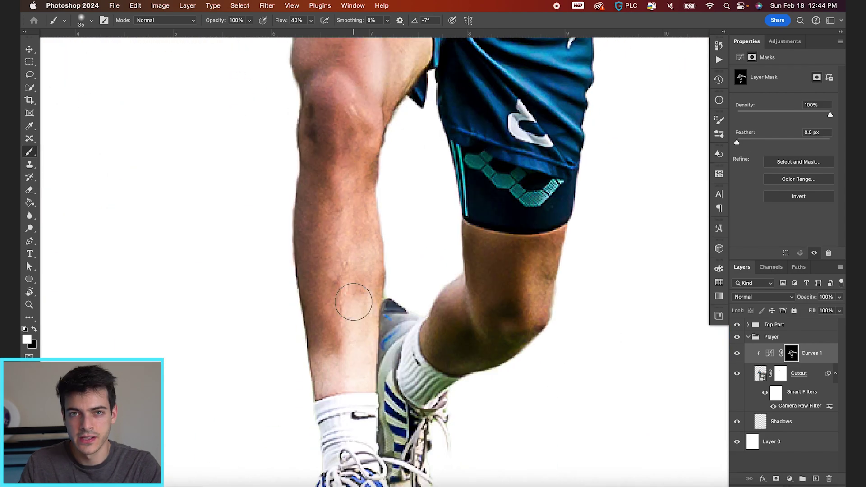
- Compare the whole player with and without the Curves 1 layer
{"action": "scroll", "coordinate": [445, 386], "scroll_direction": "down", "scroll_amount": 8}
{"action": "key", "text": "v"}
{"action": "left_click", "coordinate": [737, 355]}
{"action": "left_click", "coordinate": [737, 355]}
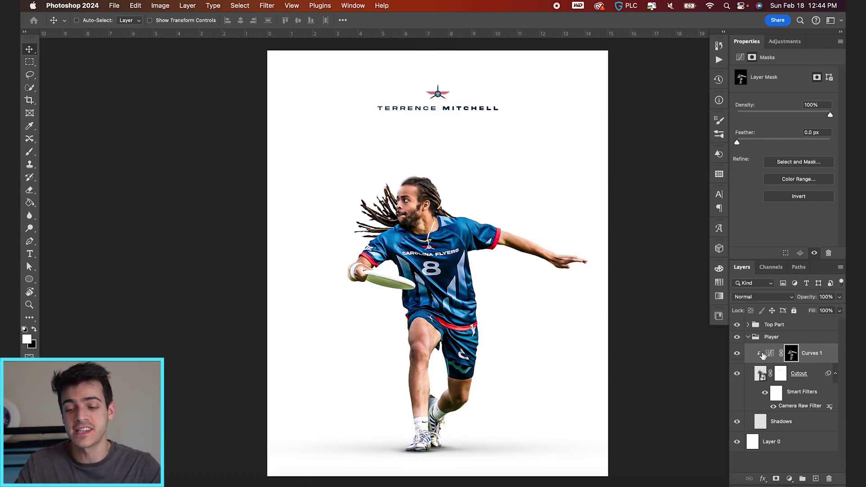
- Add a second Curves adjustment layer above Curves 1 and clip it to the layer below
{"action": "left_click", "coordinate": [771, 354]}
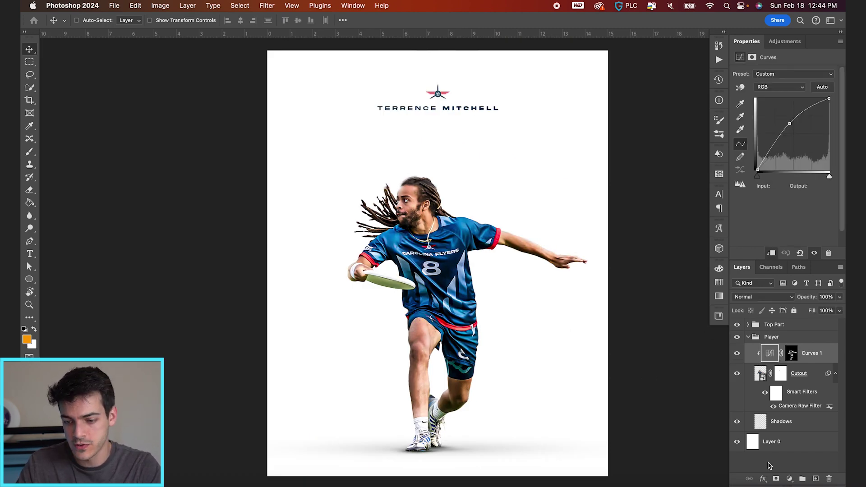
{"action": "left_click", "coordinate": [789, 479]}
{"action": "left_click", "coordinate": [792, 389]}
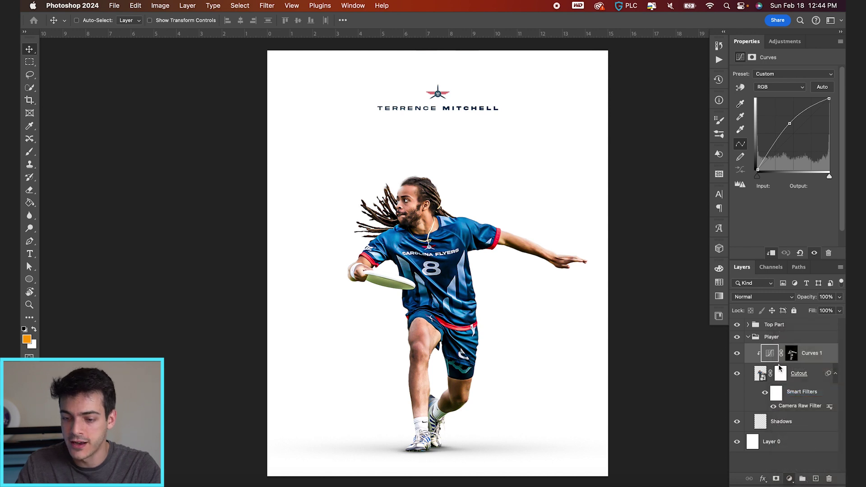
{"action": "left_click", "coordinate": [770, 362], "text": "alt"}
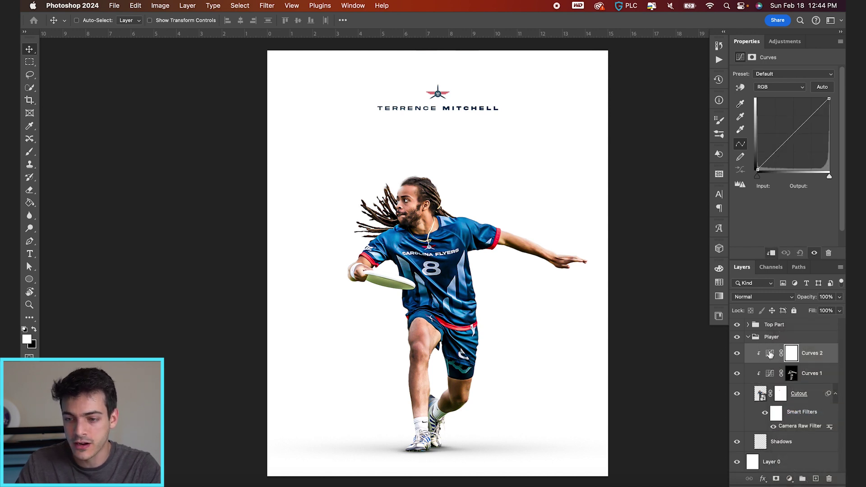
- Bend the Curves 2 RGB curve downward at input 144, output 96, and invert its layer mask to black
{"action": "left_click_drag", "start_coordinate": [795, 131], "coordinate": [798, 144]}
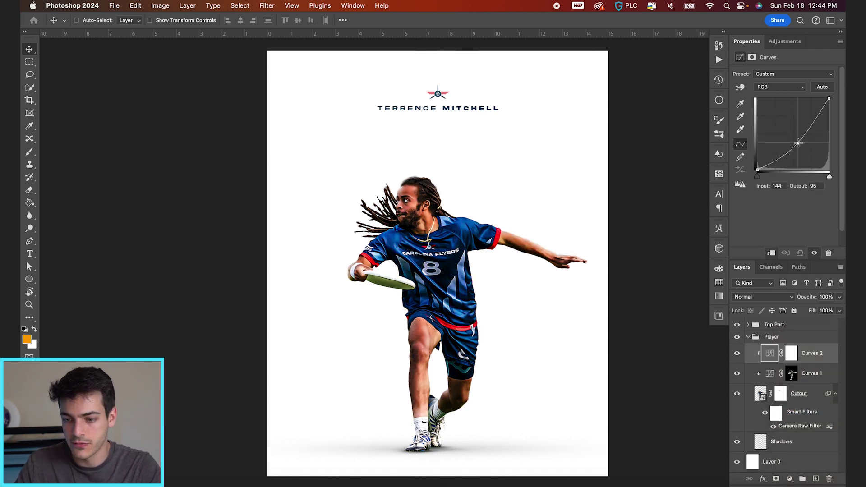
{"action": "left_click", "coordinate": [791, 353]}
{"action": "key", "text": "super+i"}
- Paint white on the Curves 2 mask over the dark areas of the jersey and outstretched arm with a 25 px brush
{"action": "key", "text": "super+equal"}
{"action": "scroll", "coordinate": [517, 231], "scroll_direction": "up", "scroll_amount": 5}
{"action": "key", "text": "b"}
{"action": "mouse_move", "coordinate": [437, 318]}
{"action": "left_mouse_down"}
{"action": "mouse_move", "coordinate": [354, 251]}
{"action": "mouse_move", "coordinate": [433, 185]}
{"action": "left_mouse_up"}
{"action": "left_click_drag", "start_coordinate": [499, 195], "coordinate": [527, 168]}
{"action": "left_click_drag", "start_coordinate": [576, 186], "coordinate": [350, 159]}
{"action": "left_click_drag", "start_coordinate": [427, 196], "coordinate": [541, 241]}
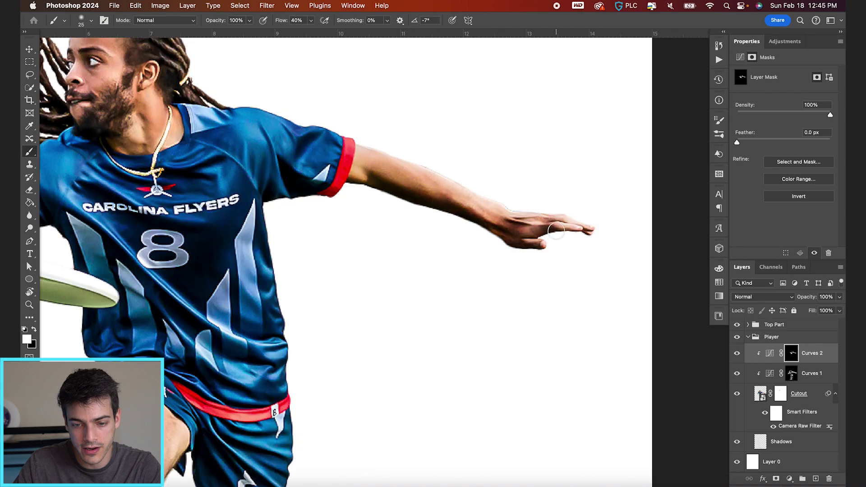
- Deepen the shadows on the shorts, legs and lower jersey on the Curves 2 mask with a larger brush
{"action": "left_click_drag", "start_coordinate": [316, 253], "coordinate": [418, 223]}
{"action": "key", "text": "bracketright"}
{"action": "key", "text": "bracketright"}
{"action": "key", "text": "bracketright"}
{"action": "key", "text": "bracketright"}
{"action": "key", "text": "bracketright"}
{"action": "left_click_drag", "start_coordinate": [343, 325], "coordinate": [348, 154]}
{"action": "key", "text": "x"}
{"action": "key", "text": "x"}
{"action": "left_click_drag", "start_coordinate": [311, 433], "coordinate": [356, 361]}
{"action": "scroll", "coordinate": [352, 288], "scroll_direction": "up", "scroll_amount": 5}
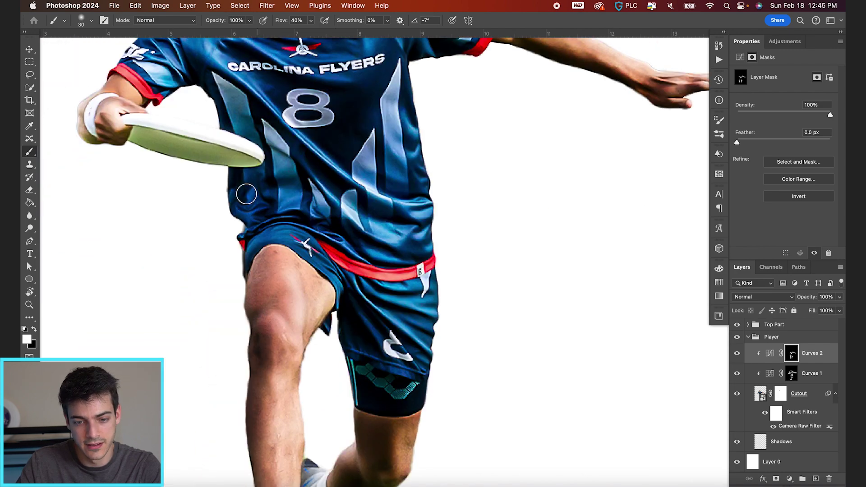
- Shrink the brush to 15 px and darken the shadows around the disc-side arm and sleeve on the Curves 2 mask
{"action": "scroll", "coordinate": [352, 288], "scroll_direction": "left", "scroll_amount": 5}
{"action": "key", "text": "bracketleft"}
{"action": "key", "text": "bracketleft"}
{"action": "key", "text": "bracketleft"}
{"action": "key", "text": "bracketleft"}
{"action": "key", "text": "bracketleft"}
{"action": "key", "text": "bracketleft"}
{"action": "key", "text": "bracketleft"}
{"action": "key", "text": "bracketleft"}
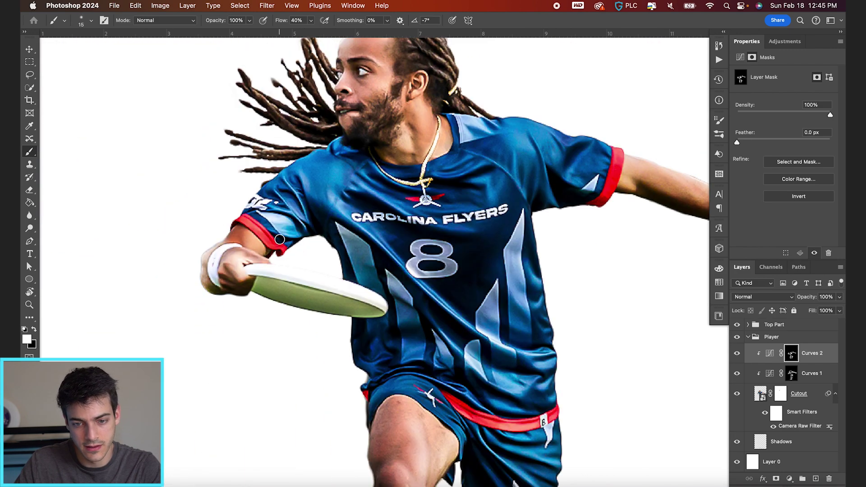
- Paint shadows around the player's face, ear and hair on the Curves 2 mask, starting with a 10 px brush
{"action": "scroll", "coordinate": [306, 210], "scroll_direction": "up", "scroll_amount": 3}
{"action": "scroll", "coordinate": [409, 135], "scroll_direction": "up", "scroll_amount": 5}
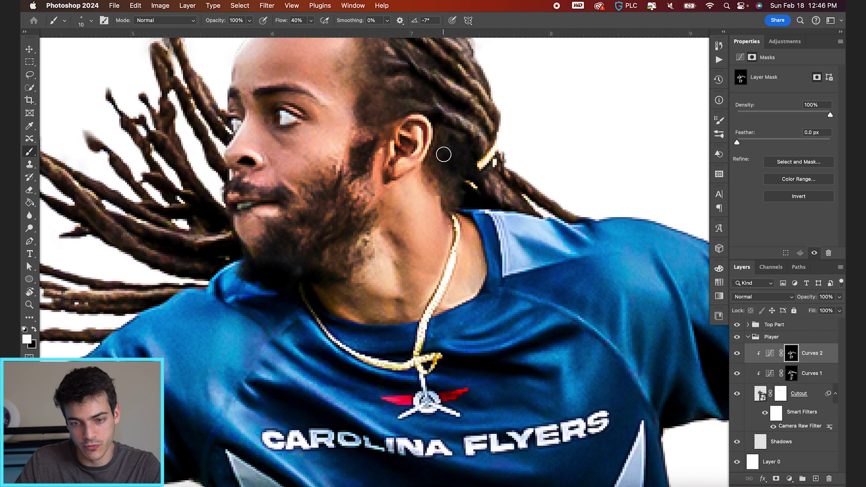
{"action": "key", "text": "bracketright"}
{"action": "scroll", "coordinate": [270, 365], "scroll_direction": "down", "scroll_amount": 3}
{"action": "scroll", "coordinate": [271, 366], "scroll_direction": "left", "scroll_amount": 3}
{"action": "key", "text": "bracketright"}
{"action": "key", "text": "super+minus"}
- Darken the underside of the outstretched arm and hand, plus remaining body shadows, on the Curves 2 mask with a 20 px or larger brush
{"action": "scroll", "coordinate": [510, 352], "scroll_direction": "right", "scroll_amount": 4}
{"action": "scroll", "coordinate": [644, 375], "scroll_direction": "down", "scroll_amount": 3}
{"action": "scroll", "coordinate": [644, 374], "scroll_direction": "right", "scroll_amount": 6}
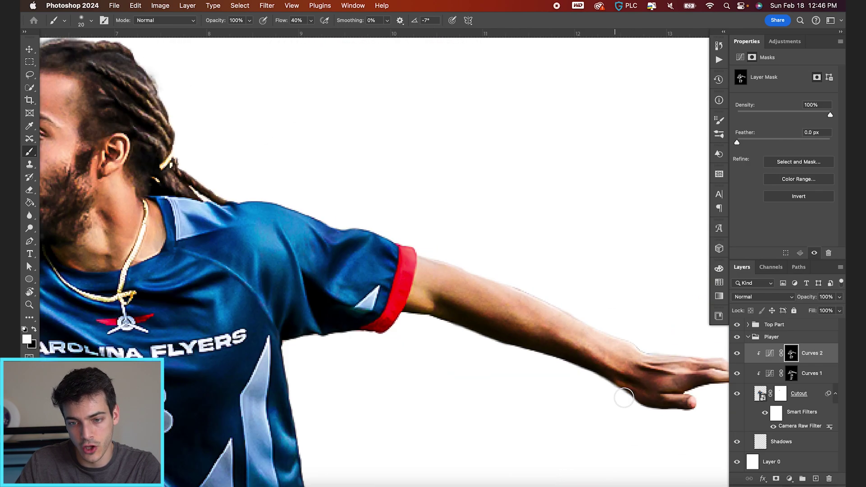
{"action": "scroll", "coordinate": [623, 398], "scroll_direction": "left", "scroll_amount": 4}
{"action": "key", "text": "bracketright"}
{"action": "key", "text": "bracketright"}
{"action": "key", "text": "bracketright"}
{"action": "scroll", "coordinate": [297, 357], "scroll_direction": "down", "scroll_amount": 3}
{"action": "left_click_drag", "start_coordinate": [387, 314], "coordinate": [496, 337]}
- Fit the poster in view and compare the player with and without the Curves 1 and Curves 2 layers
{"action": "key", "text": "super+0"}
{"action": "key", "text": "v"}
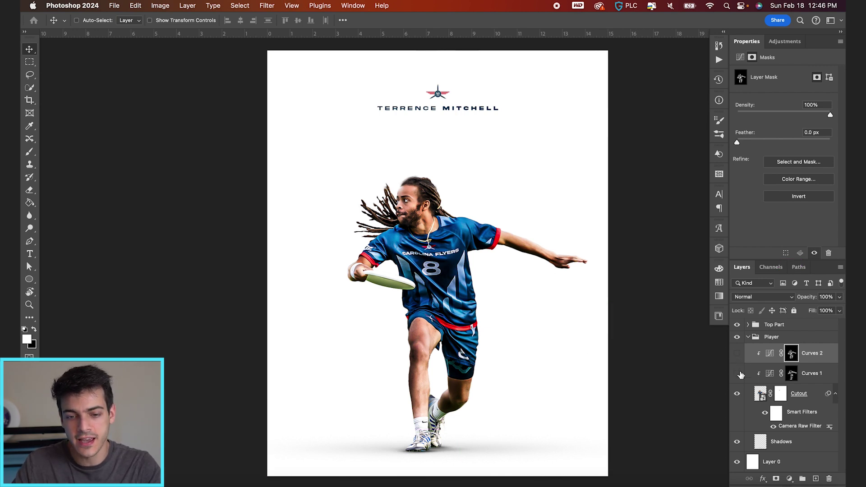
{"action": "left_click", "coordinate": [737, 374]}
{"action": "left_click", "coordinate": [738, 354]}
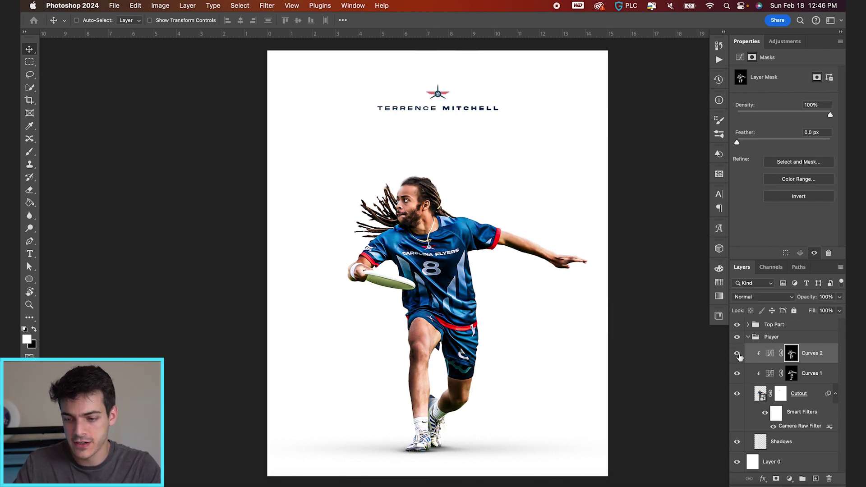
- Add a Selective Color adjustment layer above Curves 2 and clip it to the layer below
{"action": "left_click", "coordinate": [769, 353]}
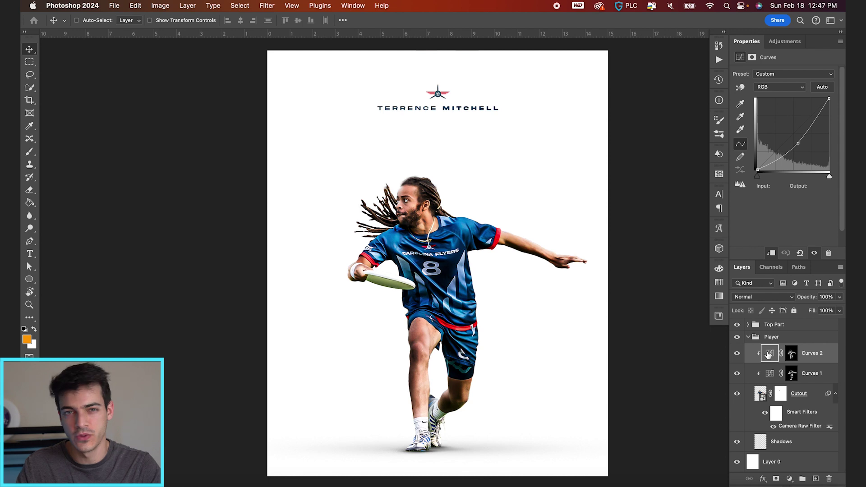
{"action": "left_click", "coordinate": [789, 479]}
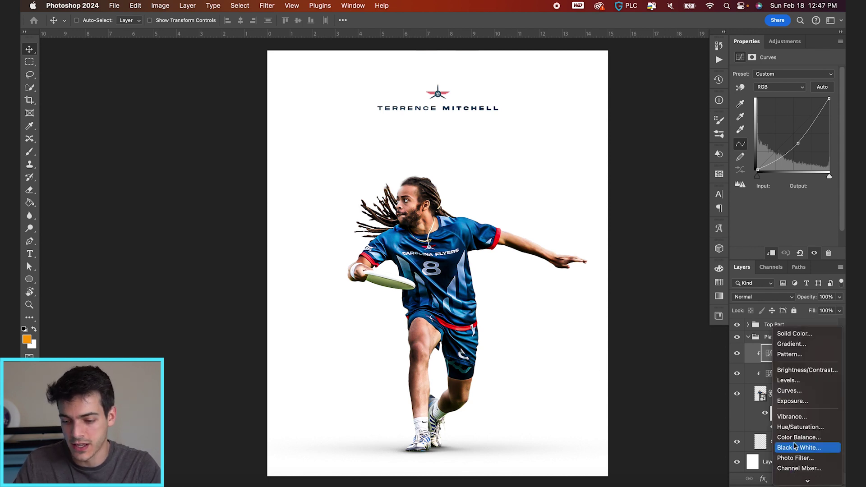
{"action": "left_click", "coordinate": [800, 479]}
{"action": "left_click", "coordinate": [762, 355]}
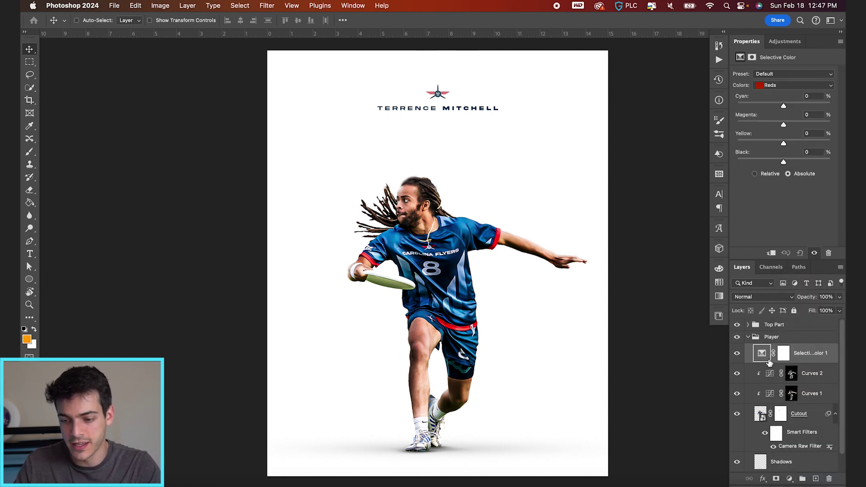
{"action": "left_click", "coordinate": [769, 360], "text": "alt"}
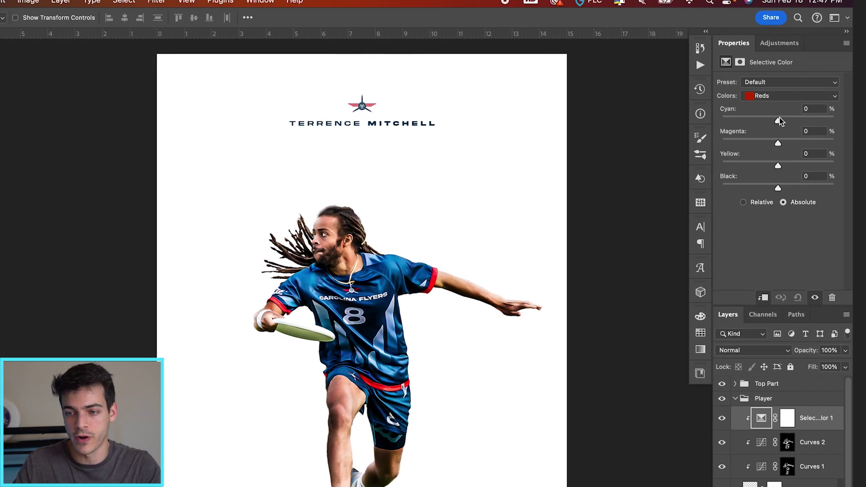
- Set the Selective Color Reds to Cyan -48%, Magenta +9%, Yellow -3% and Black +1%, and check the player's skin and red trim
{"action": "left_click_drag", "start_coordinate": [778, 118], "coordinate": [754, 118]}
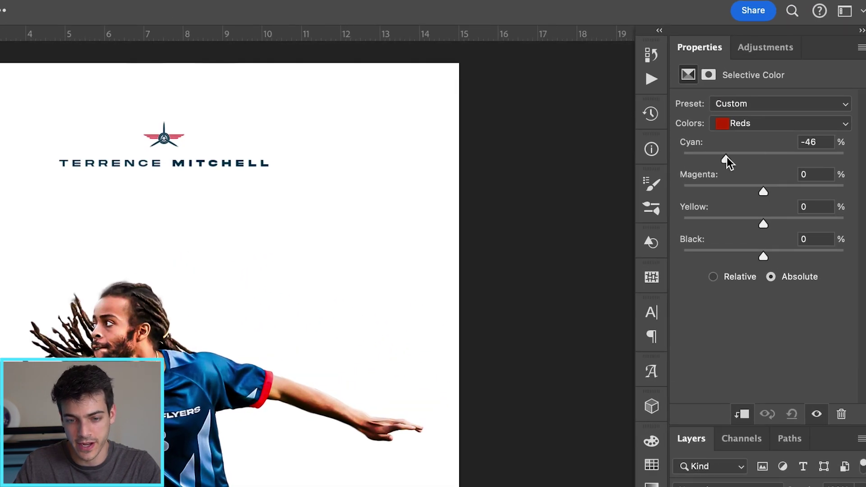
{"action": "left_click_drag", "start_coordinate": [726, 155], "coordinate": [724, 156]}
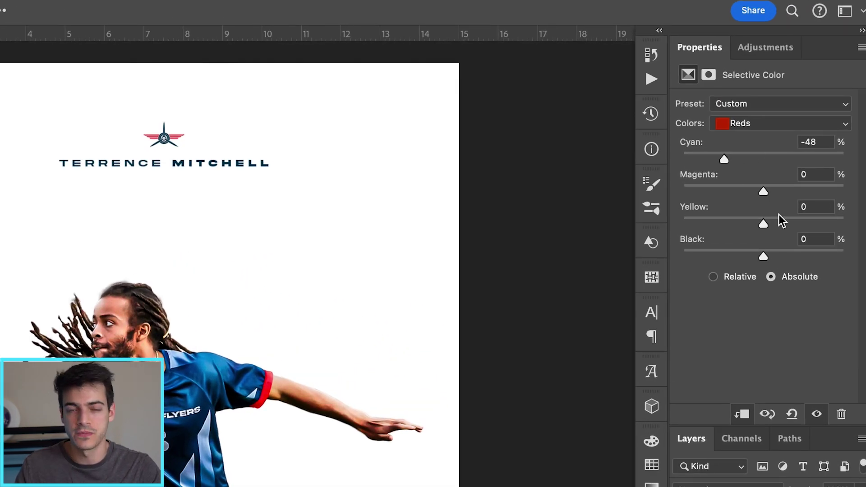
{"action": "left_click_drag", "start_coordinate": [765, 193], "coordinate": [771, 193]}
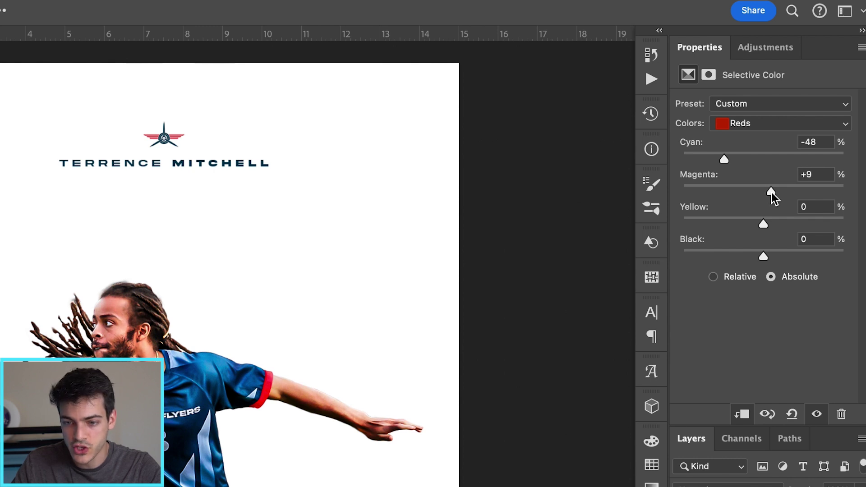
{"action": "left_click_drag", "start_coordinate": [763, 224], "coordinate": [762, 224]}
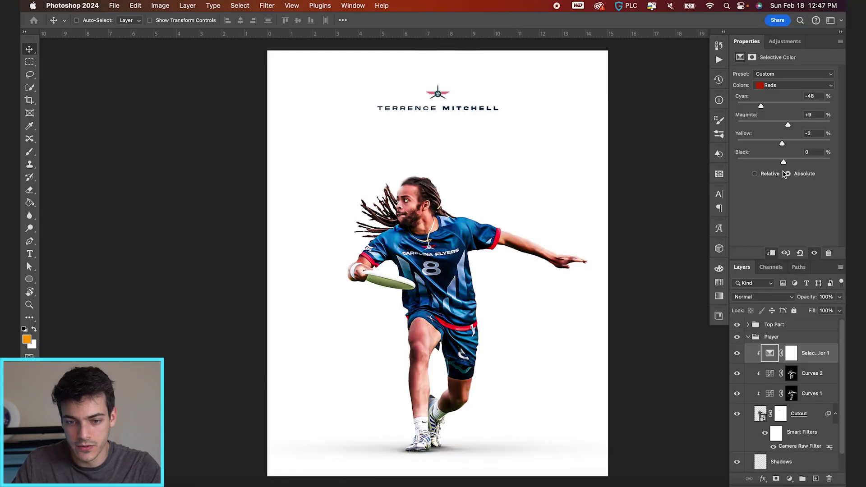
{"action": "left_click_drag", "start_coordinate": [784, 163], "coordinate": [784, 163]}
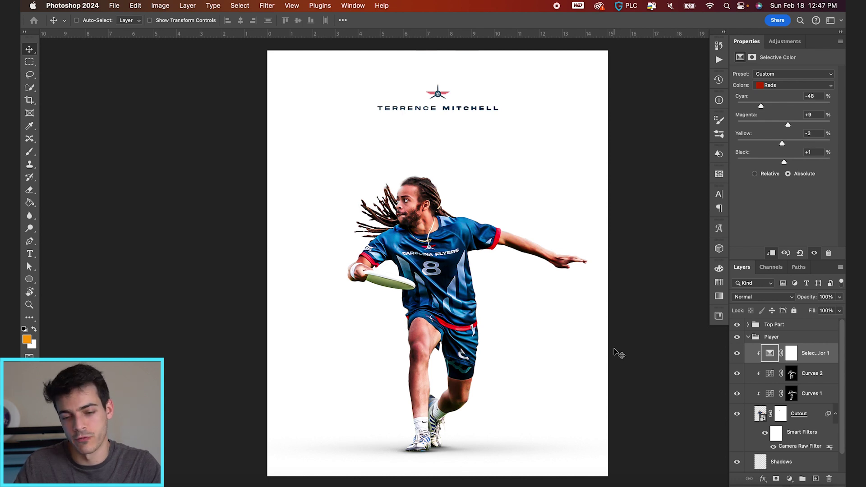
{"action": "scroll", "coordinate": [444, 250], "scroll_direction": "up", "scroll_amount": 3}
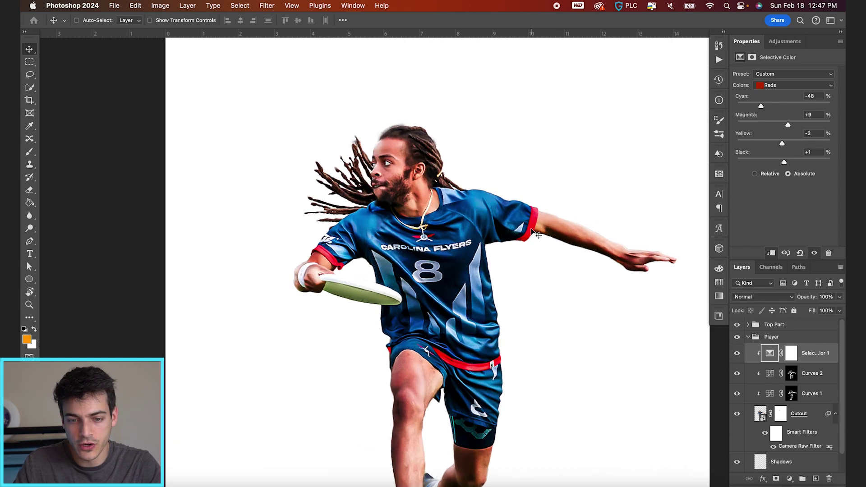
{"action": "scroll", "coordinate": [353, 303], "scroll_direction": "down", "scroll_amount": 3}
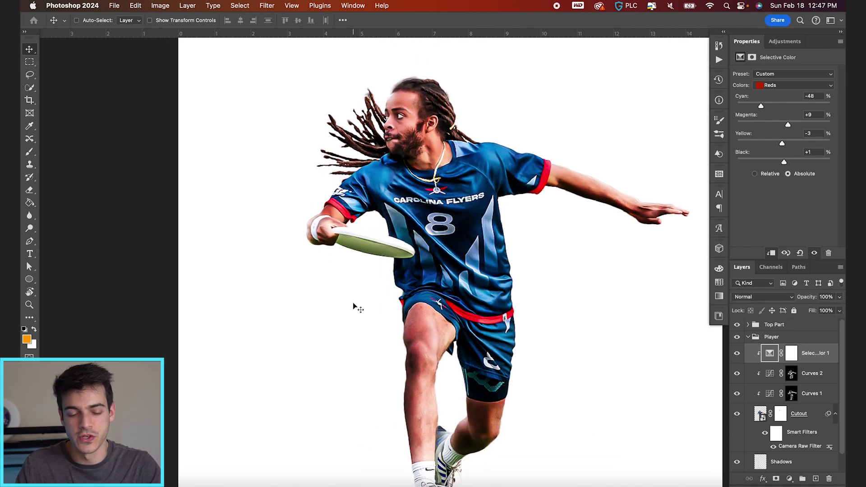
- Add a Hue/Saturation adjustment layer above Selective Color 1, clipped to the player cutout
{"action": "scroll", "coordinate": [374, 256], "scroll_direction": "up", "scroll_amount": 2}
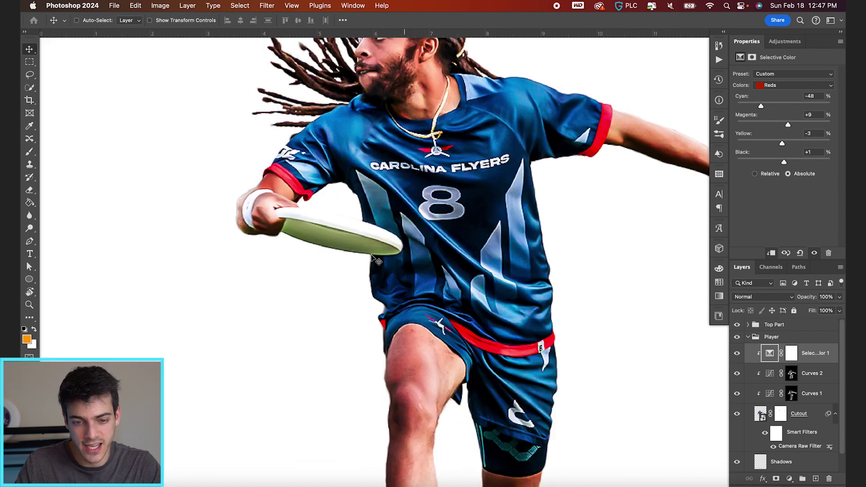
{"action": "scroll", "coordinate": [354, 256], "scroll_direction": "down", "scroll_amount": 2}
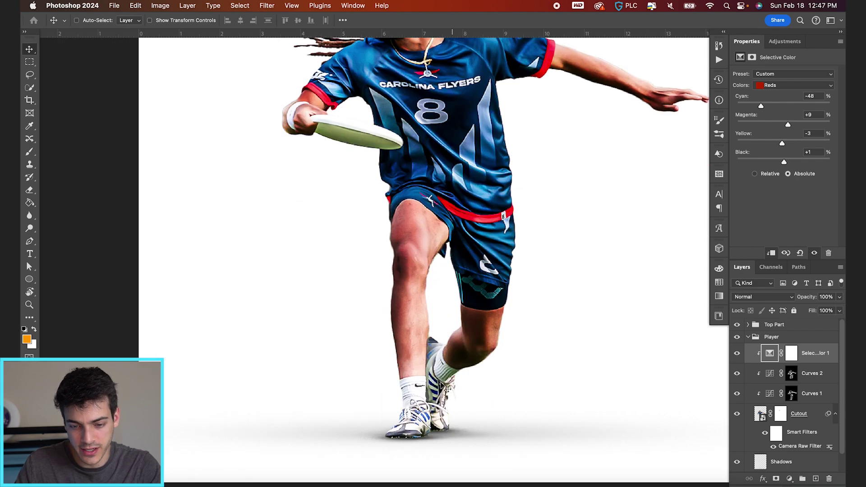
{"action": "key", "text": "super"}
{"action": "key", "text": "super+0"}
{"action": "left_click", "coordinate": [790, 479]}
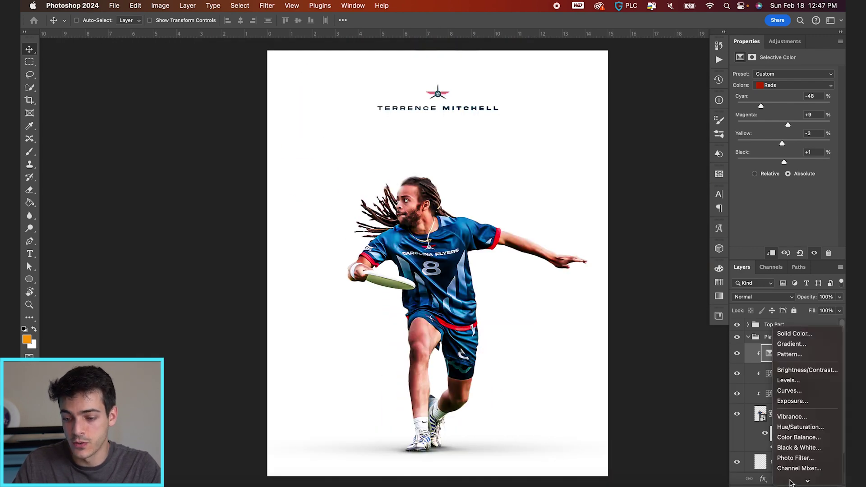
{"action": "left_click", "coordinate": [807, 387]}
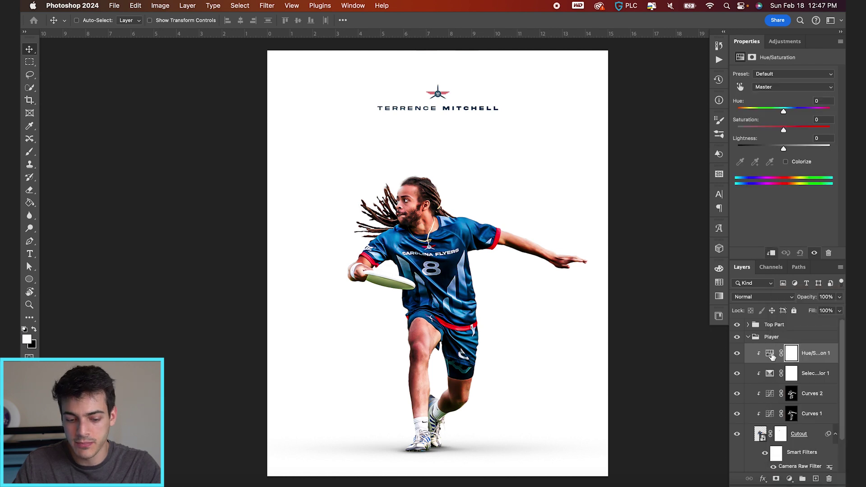
{"action": "left_click", "coordinate": [770, 353]}
- Try the Yellows saturation at both extremes on the Hue/Saturation layer and set it to -100 to neutralise the disc
{"action": "left_click", "coordinate": [792, 86]}
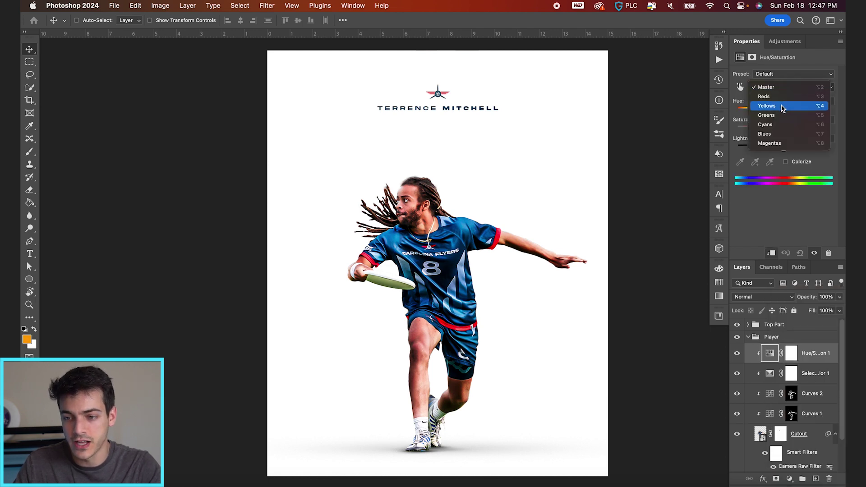
{"action": "left_click", "coordinate": [785, 104]}
{"action": "left_click_drag", "start_coordinate": [785, 129], "coordinate": [592, 123]}
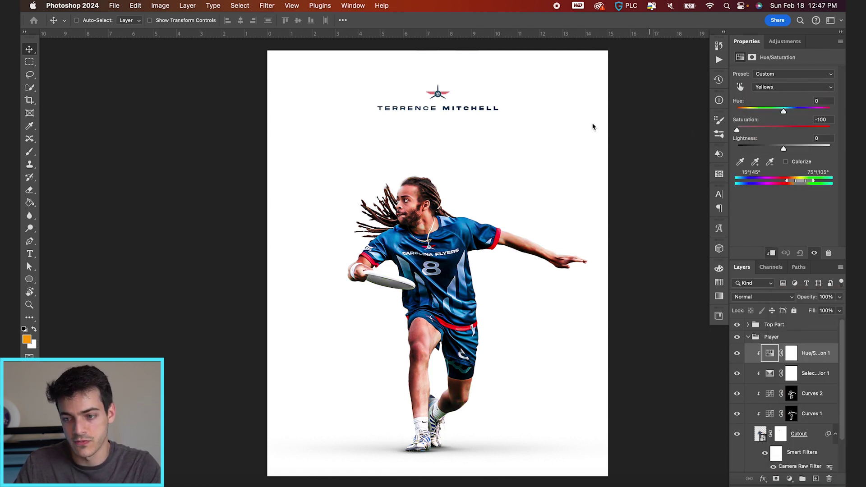
{"action": "left_click_drag", "start_coordinate": [648, 122], "coordinate": [845, 123]}
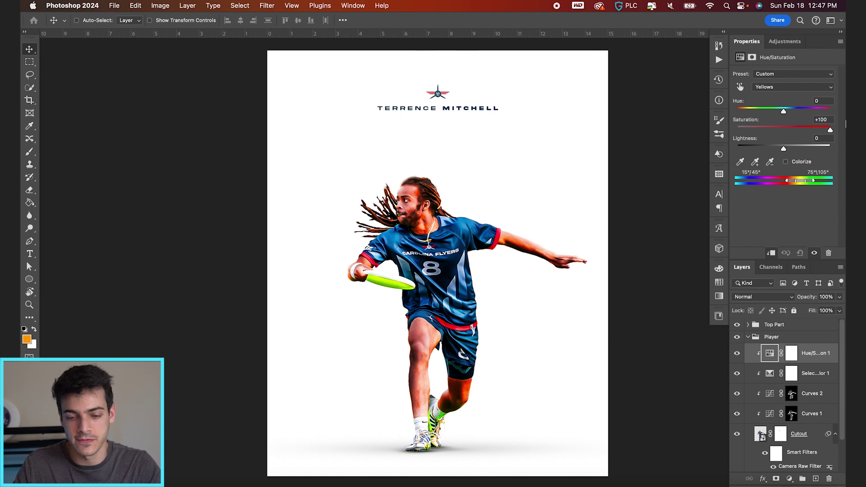
{"action": "left_click_drag", "start_coordinate": [829, 126], "coordinate": [686, 135]}
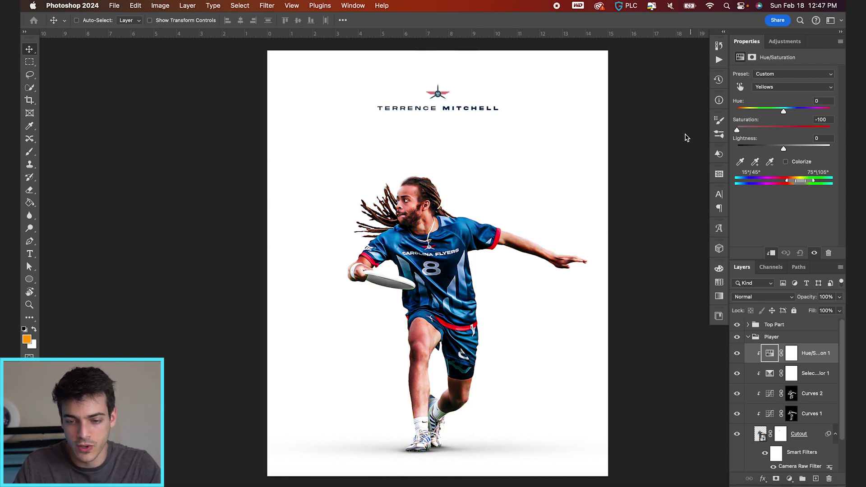
- Move the Hue/Saturation layer below Selective Color 1 and set its Greens saturation to -100
{"action": "left_click_drag", "start_coordinate": [768, 355], "coordinate": [779, 379]}
{"action": "scroll", "coordinate": [543, 341], "scroll_direction": "up", "scroll_amount": 2}
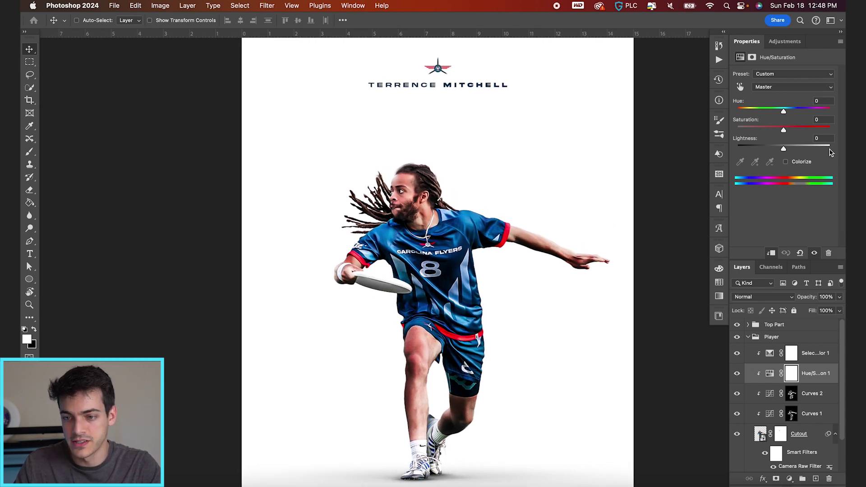
{"action": "left_click", "coordinate": [797, 89]}
{"action": "left_click", "coordinate": [787, 115]}
{"action": "left_click_drag", "start_coordinate": [785, 132], "coordinate": [712, 132]}
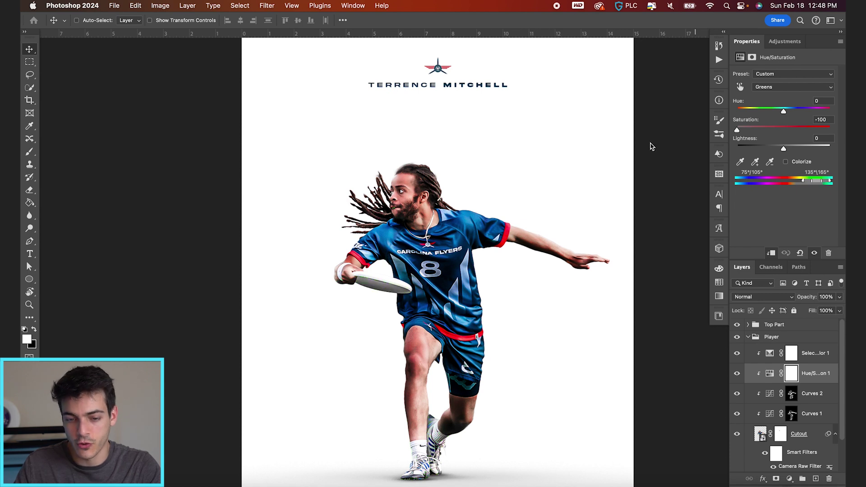
{"action": "scroll", "coordinate": [466, 318], "scroll_direction": "down", "scroll_amount": 1}
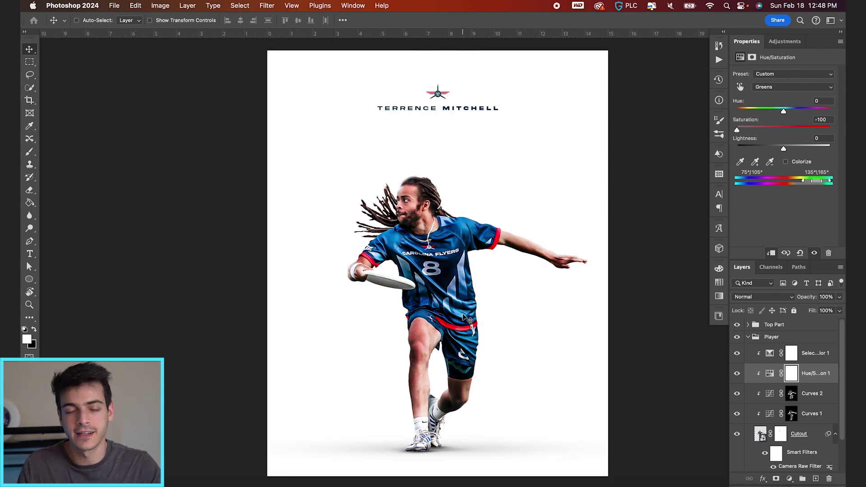
- Paint black over the player's bent back leg on the Hue/Saturation mask with a 125 px brush
{"action": "scroll", "coordinate": [519, 340], "scroll_direction": "up", "scroll_amount": 3}
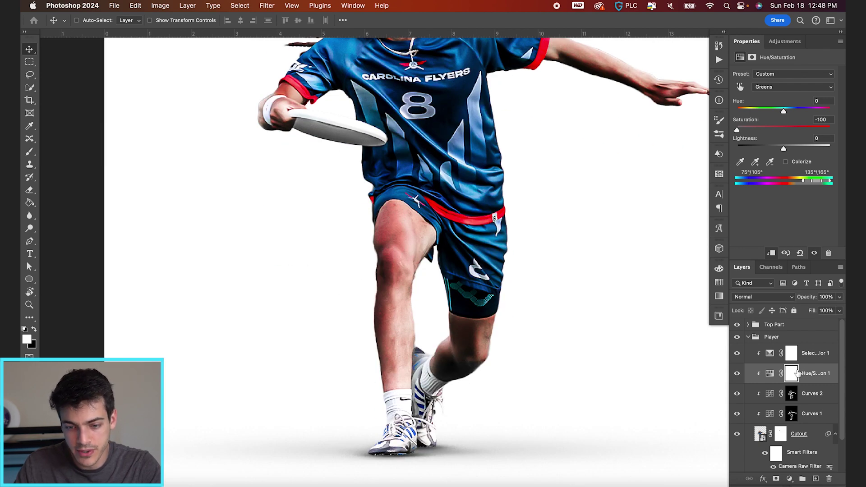
{"action": "key", "text": "b"}
{"action": "key", "text": "bracketright"}
{"action": "key", "text": "bracketright"}
{"action": "key", "text": "bracketright"}
{"action": "key", "text": "bracketright"}
{"action": "key", "text": "bracketright"}
{"action": "key", "text": "bracketright"}
{"action": "key", "text": "x"}
{"action": "mouse_move", "coordinate": [456, 334]}
{"action": "left_mouse_down"}
{"action": "mouse_move", "coordinate": [472, 343]}
{"action": "mouse_move", "coordinate": [452, 362]}
{"action": "mouse_move", "coordinate": [464, 356]}
{"action": "mouse_move", "coordinate": [463, 342]}
{"action": "mouse_move", "coordinate": [479, 344]}
{"action": "mouse_move", "coordinate": [457, 361]}
{"action": "left_mouse_up"}
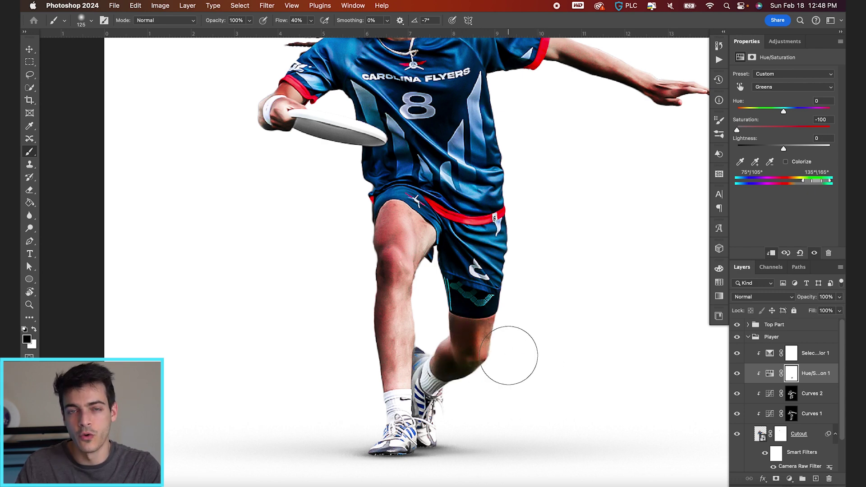
- Touch up the Hue/Saturation mask on the player's upper body and fit the poster in view
{"action": "key", "text": "v"}
{"action": "scroll", "coordinate": [492, 294], "scroll_direction": "up", "scroll_amount": 5}
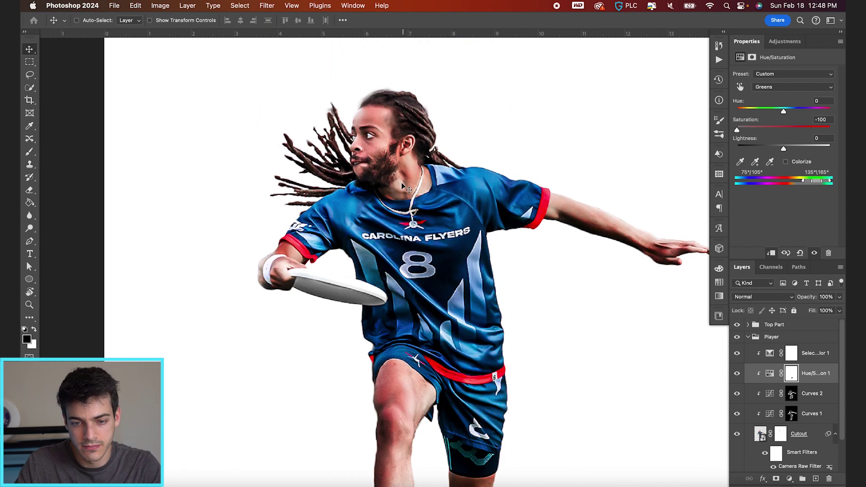
{"action": "key", "text": "b"}
{"action": "key", "text": "super+0"}
{"action": "key", "text": "v"}
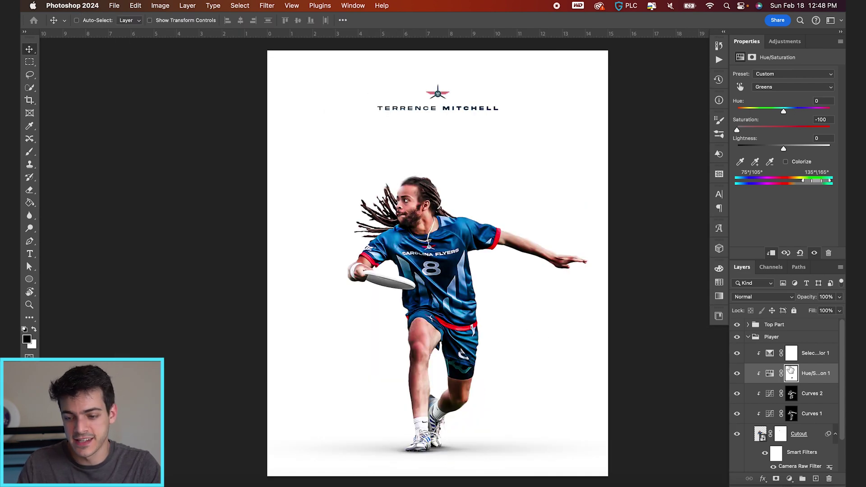
- Add a white Inner Glow to the Cutout layer with Screen blend mode and 100% opacity
{"action": "left_click", "coordinate": [760, 436]}
{"action": "scroll", "coordinate": [761, 435], "scroll_direction": "down", "scroll_amount": 3}
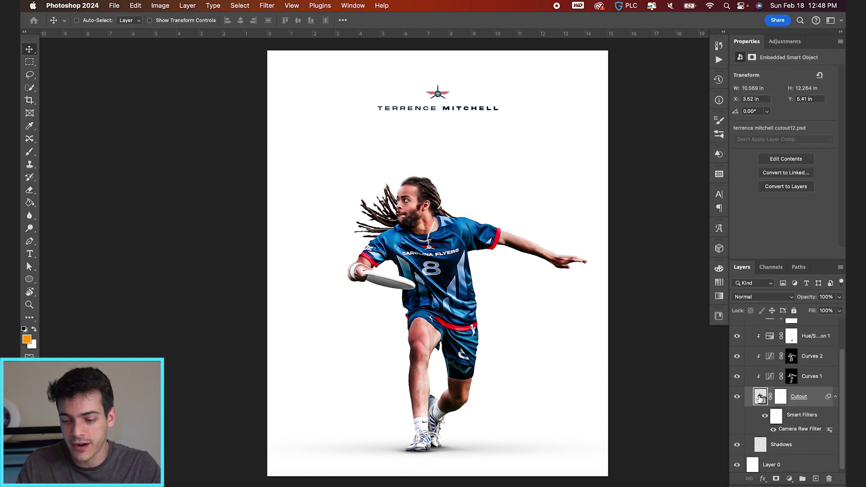
{"action": "left_click", "coordinate": [763, 479]}
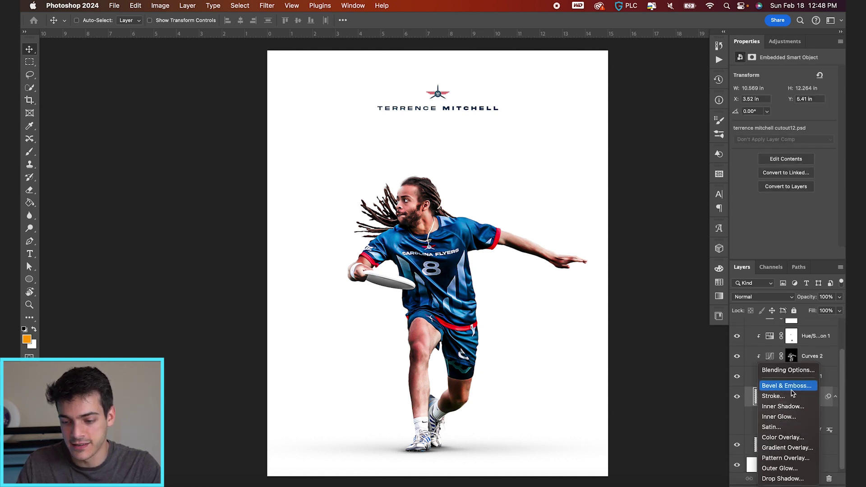
{"action": "left_click", "coordinate": [778, 414]}
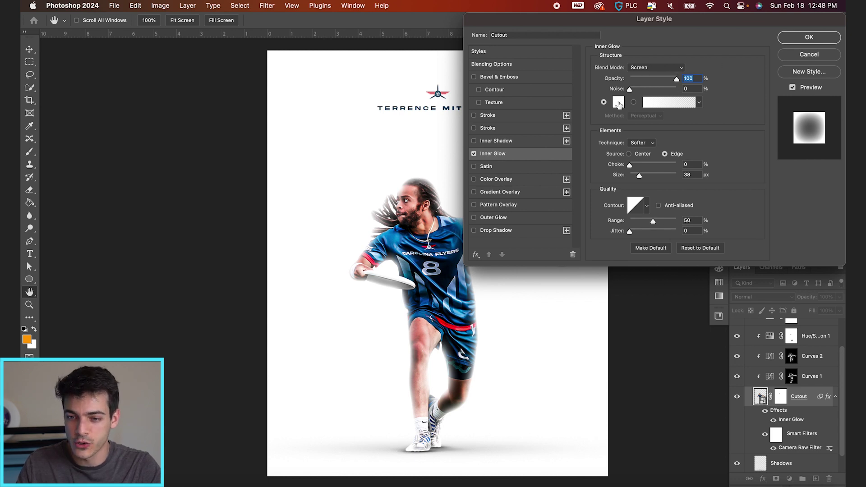
{"action": "left_click", "coordinate": [649, 68]}
{"action": "left_click", "coordinate": [658, 68]}
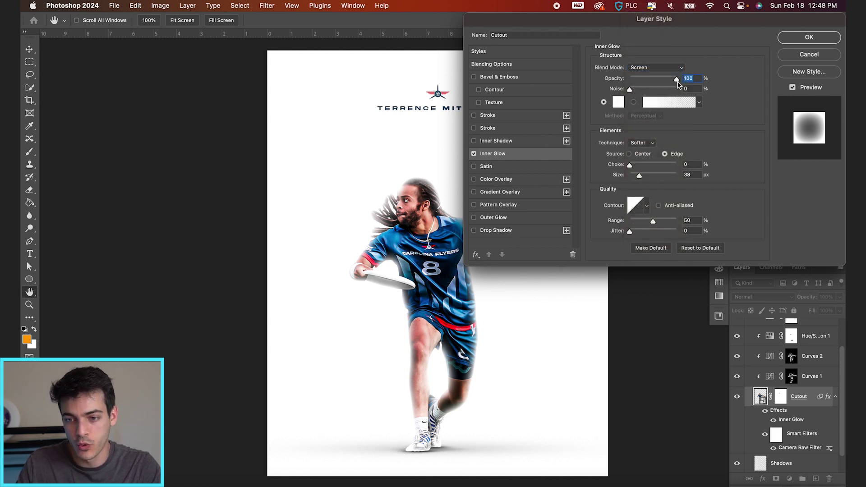
{"action": "left_click_drag", "start_coordinate": [675, 80], "coordinate": [724, 81]}
- Reduce the Inner Glow size to 6 px, compare the player with and without it, and apply the layer style
{"action": "left_click_drag", "start_coordinate": [639, 178], "coordinate": [634, 178]}
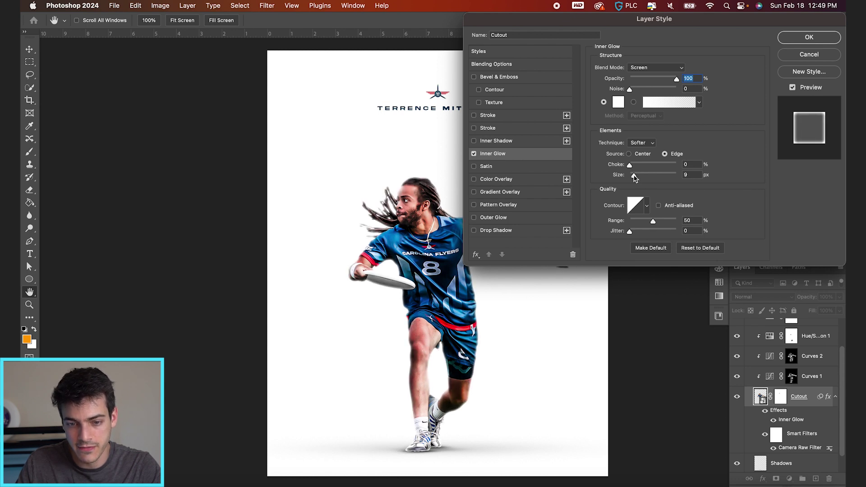
{"action": "left_click_drag", "start_coordinate": [634, 177], "coordinate": [633, 177]}
{"action": "left_click_drag", "start_coordinate": [630, 25], "coordinate": [679, 289]}
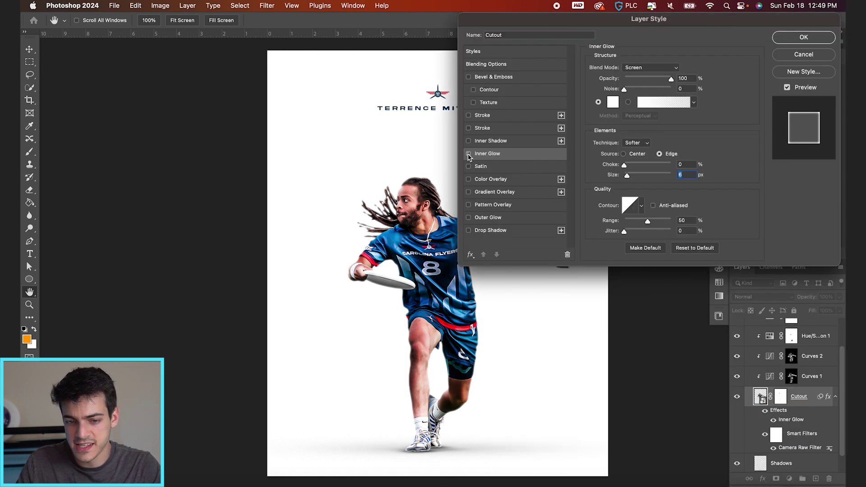
{"action": "left_click", "coordinate": [468, 154]}
{"action": "left_click", "coordinate": [468, 154]}
{"action": "left_click", "coordinate": [468, 154]}
{"action": "left_click", "coordinate": [469, 154]}
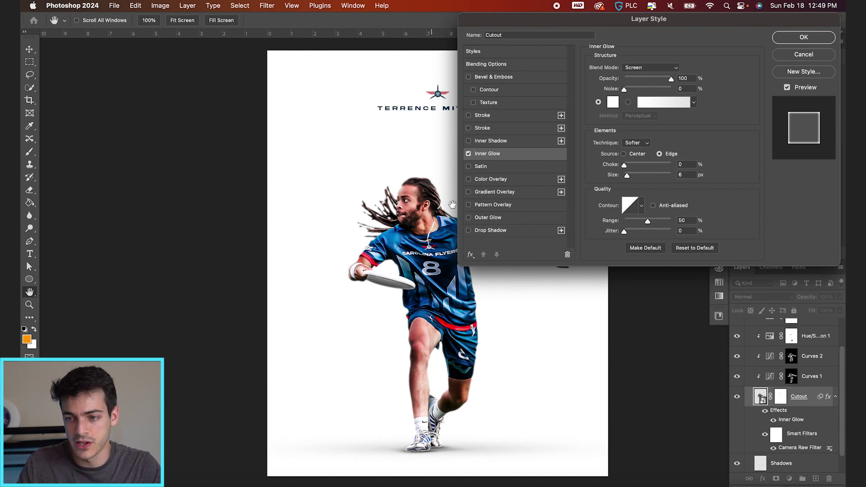
{"action": "left_click", "coordinate": [819, 40]}
- Mask out stray strands and edges around the flying dreadlocks on the Cutout layer mask with black 15 px and 9 px brushes
{"action": "left_click", "coordinate": [779, 397]}
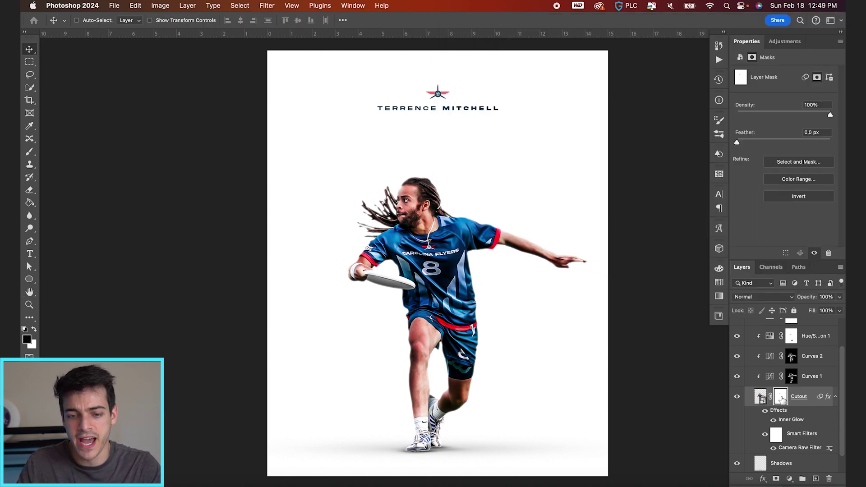
{"action": "scroll", "coordinate": [476, 247], "scroll_direction": "up", "scroll_amount": 5}
{"action": "scroll", "coordinate": [476, 248], "scroll_direction": "left", "scroll_amount": 3}
{"action": "key", "text": "b"}
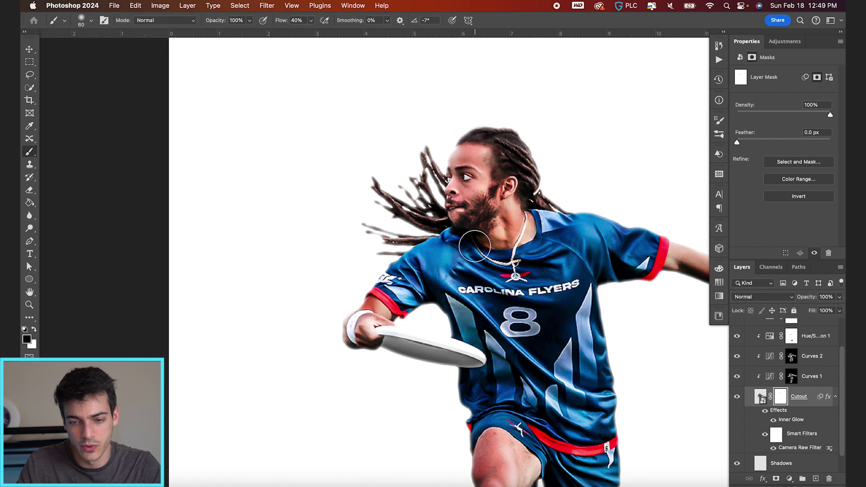
{"action": "scroll", "coordinate": [475, 246], "scroll_direction": "up", "scroll_amount": 2}
{"action": "scroll", "coordinate": [475, 246], "scroll_direction": "up", "scroll_amount": 2}
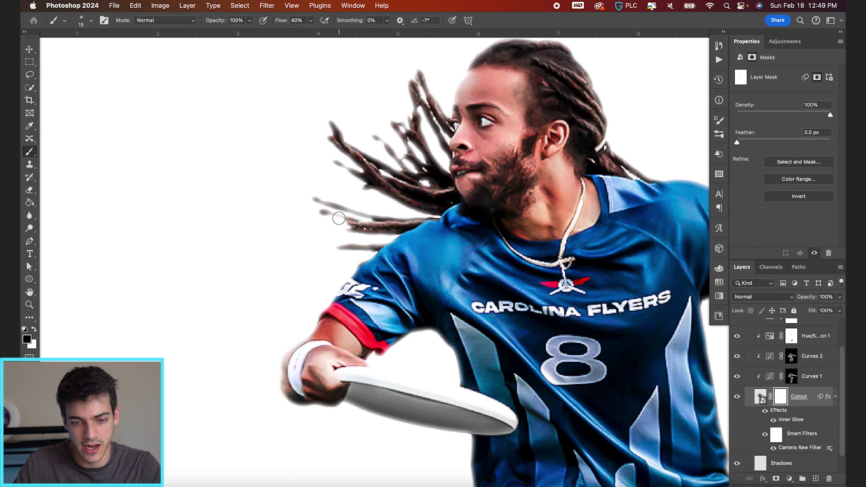
{"action": "key", "text": "bracketleft"}
{"action": "key", "text": "bracketleft"}
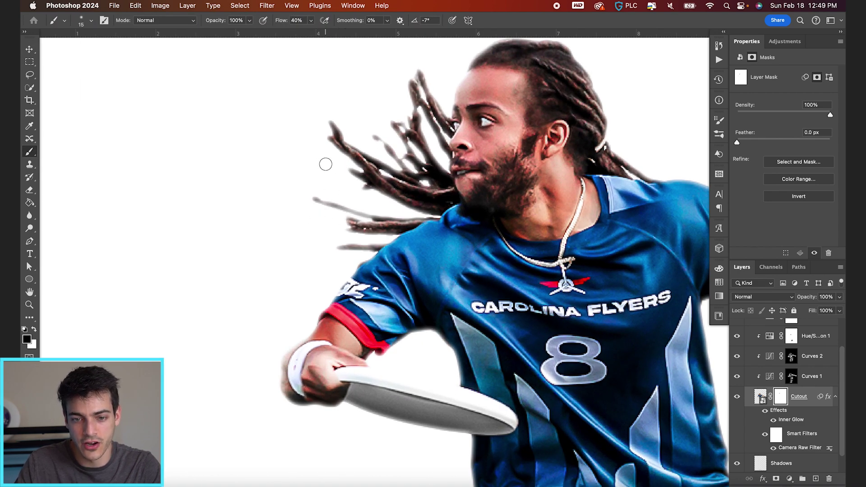
{"action": "left_click_drag", "start_coordinate": [382, 139], "coordinate": [373, 135]}
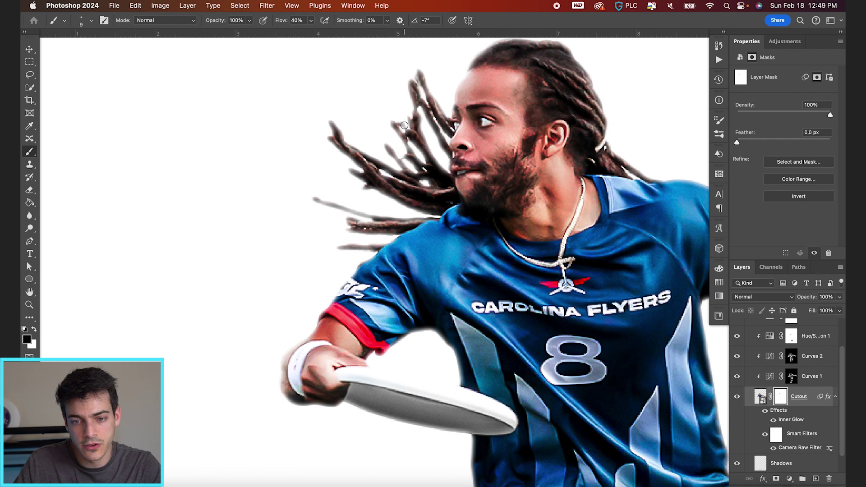
{"action": "scroll", "coordinate": [407, 128], "scroll_direction": "down", "scroll_amount": 1}
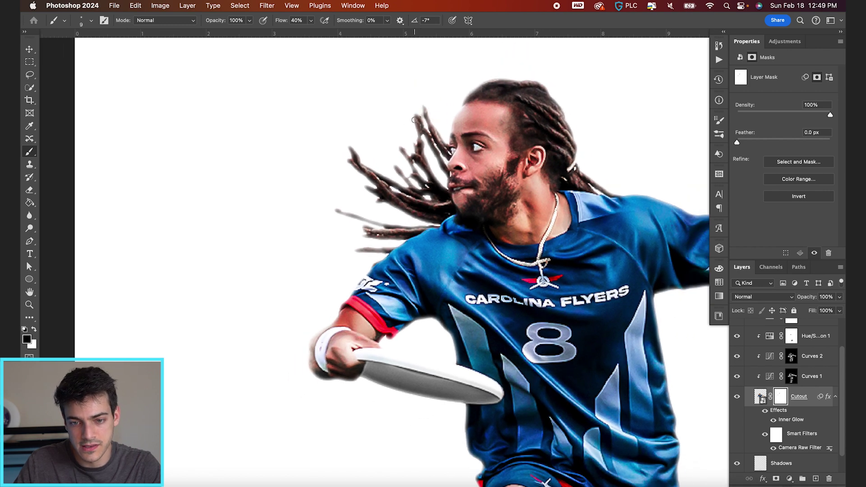
{"action": "scroll", "coordinate": [425, 98], "scroll_direction": "down", "scroll_amount": 3}
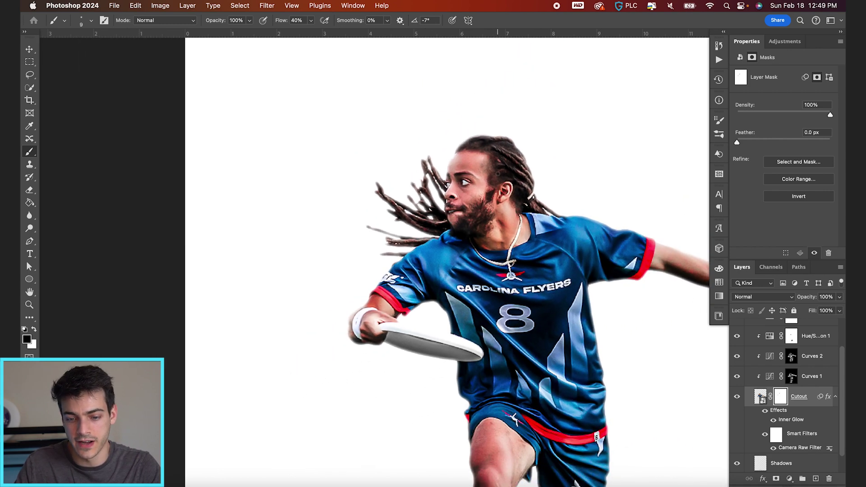
- Inspect the glow around the legs and convert the Cutout layer's Inner Glow effect into its own layer
{"action": "scroll", "coordinate": [534, 225], "scroll_direction": "right", "scroll_amount": 3}
{"action": "scroll", "coordinate": [533, 225], "scroll_direction": "down", "scroll_amount": 2}
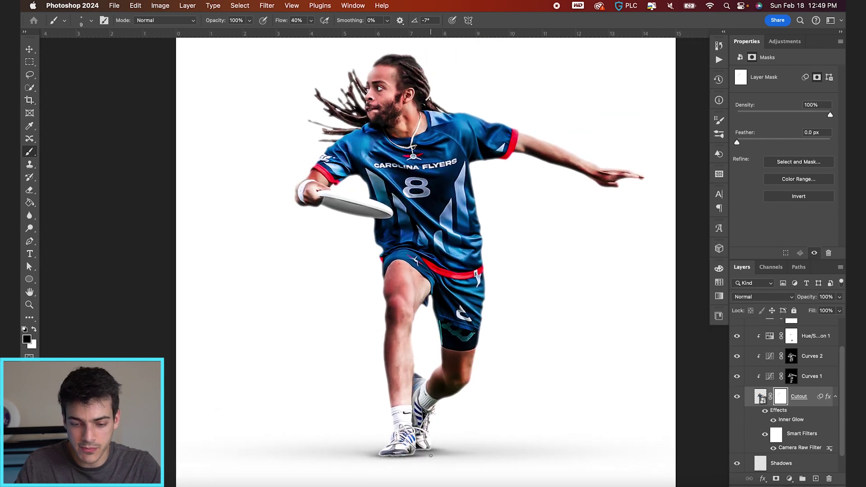
{"action": "scroll", "coordinate": [431, 456], "scroll_direction": "up", "scroll_amount": 3}
{"action": "scroll", "coordinate": [430, 455], "scroll_direction": "down", "scroll_amount": 4}
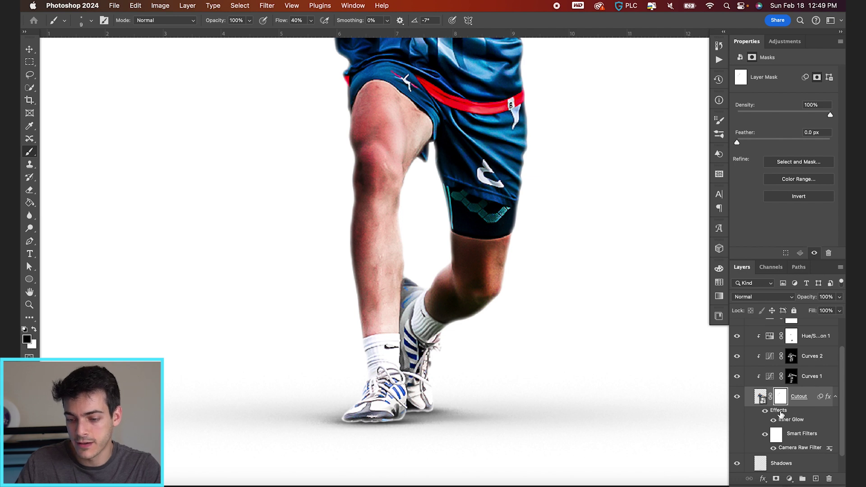
{"action": "right_click", "coordinate": [785, 420]}
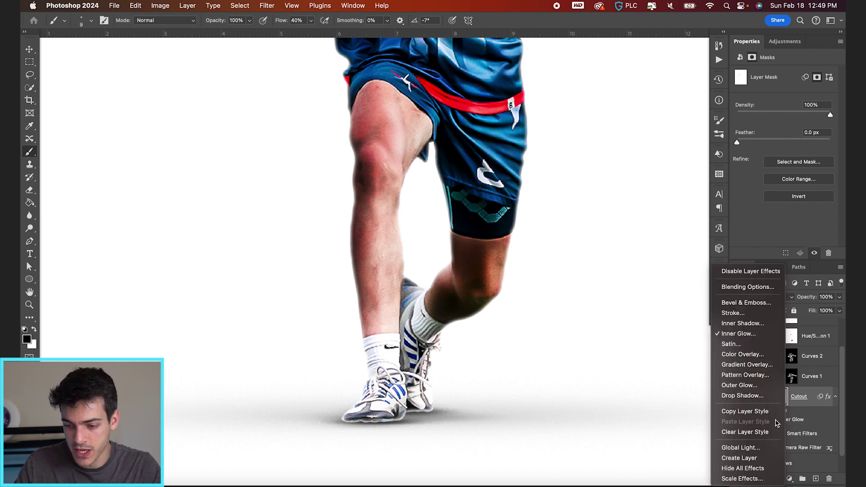
{"action": "left_click", "coordinate": [750, 457]}
{"action": "left_click", "coordinate": [457, 185]}
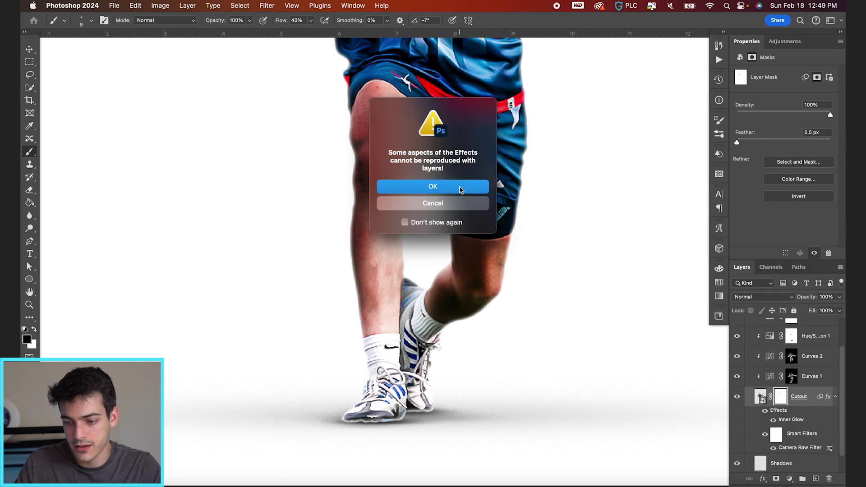
- Fit the poster in view and compare the player with and without the separated inner glow layer
{"action": "left_click", "coordinate": [737, 396]}
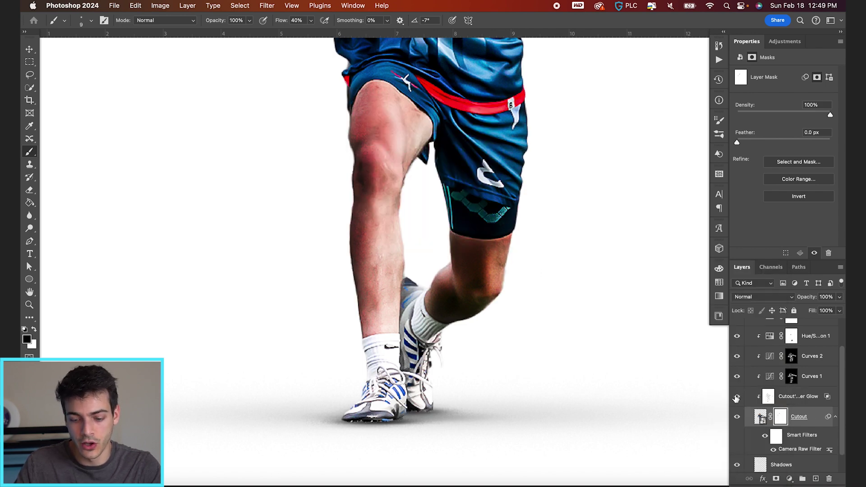
{"action": "key", "text": "super+0"}
{"action": "left_click", "coordinate": [737, 397]}
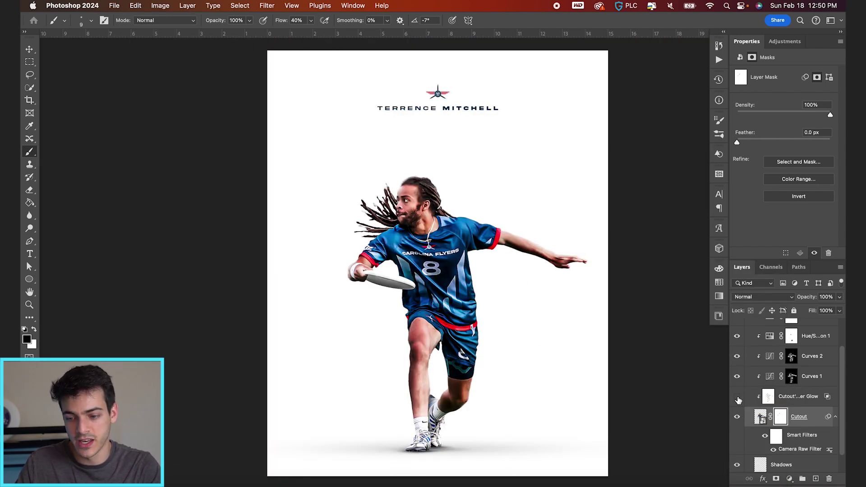
- Show the separated inner glow layer again and add a layer mask to it
{"action": "left_click", "coordinate": [737, 396]}
{"action": "left_click", "coordinate": [769, 397]}
{"action": "left_click", "coordinate": [776, 479]}
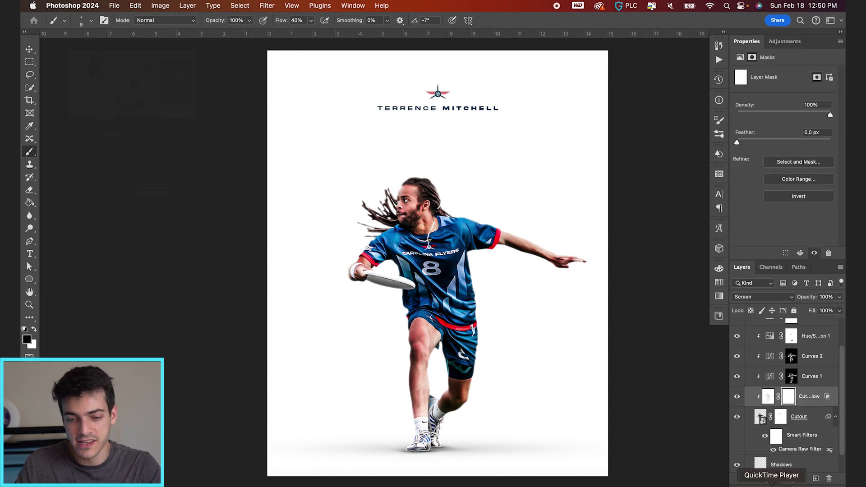
- Mask the inner glow off both shoes with a black 45 px brush on the glow layer's mask
{"action": "scroll", "coordinate": [486, 326], "scroll_direction": "up", "scroll_amount": 3}
{"action": "scroll", "coordinate": [485, 326], "scroll_direction": "up", "scroll_amount": 3}
{"action": "scroll", "coordinate": [485, 325], "scroll_direction": "down", "scroll_amount": 5}
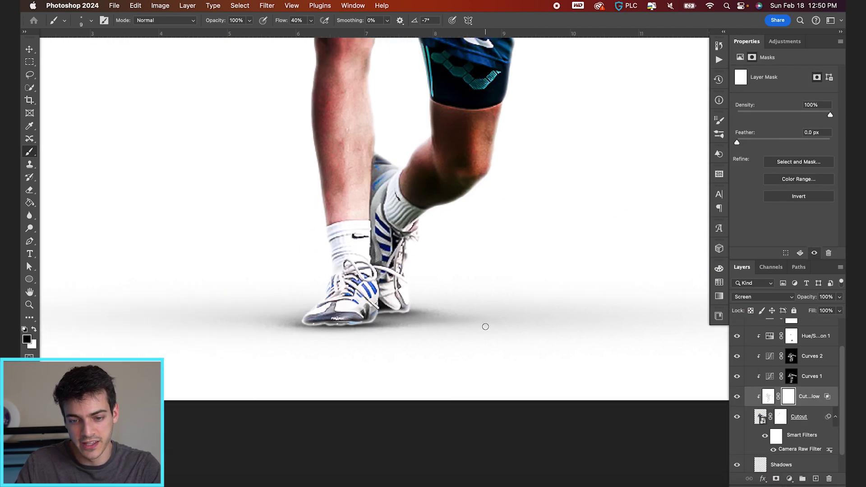
{"action": "key", "text": "]"}
{"action": "key", "text": "]"}
{"action": "key", "text": "]"}
{"action": "key", "text": "]"}
{"action": "key", "text": "]"}
{"action": "key", "text": "]"}
{"action": "key", "text": "bracketright"}
{"action": "mouse_move", "coordinate": [424, 286]}
{"action": "left_mouse_down"}
{"action": "mouse_move", "coordinate": [386, 276]}
{"action": "mouse_move", "coordinate": [382, 284]}
{"action": "mouse_move", "coordinate": [329, 297]}
{"action": "left_mouse_up"}
{"action": "scroll", "coordinate": [330, 296], "scroll_direction": "up", "scroll_amount": 3}
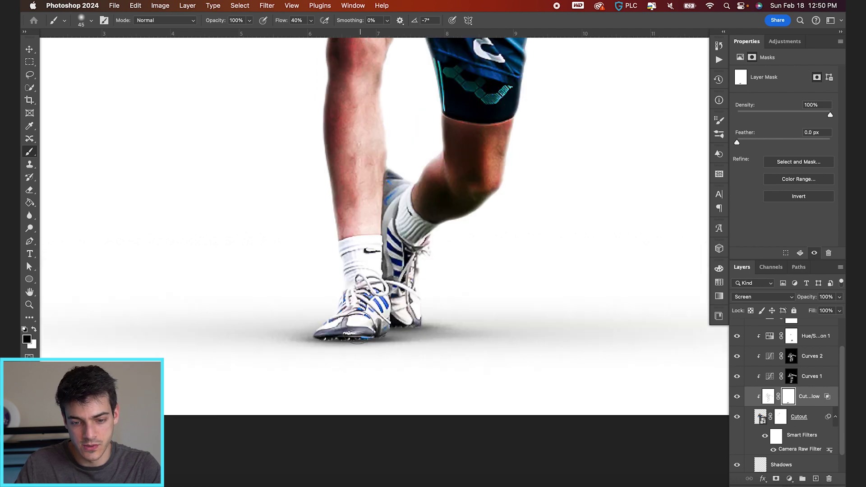
- Darken the shoe soles by painting white on the Curves 2 mask with the 45 px brush
{"action": "left_click", "coordinate": [792, 359]}
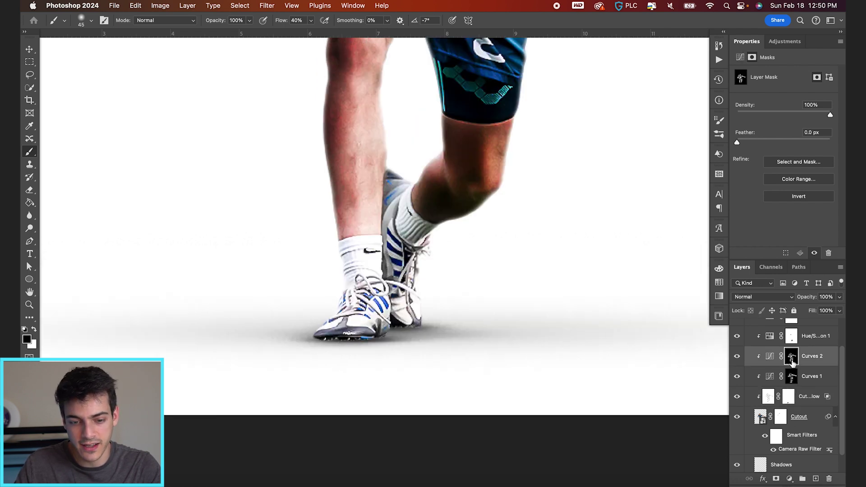
{"action": "key", "text": "x"}
{"action": "mouse_move", "coordinate": [369, 341]}
{"action": "left_mouse_down"}
{"action": "mouse_move", "coordinate": [336, 344]}
{"action": "mouse_move", "coordinate": [413, 333]}
{"action": "left_mouse_up"}
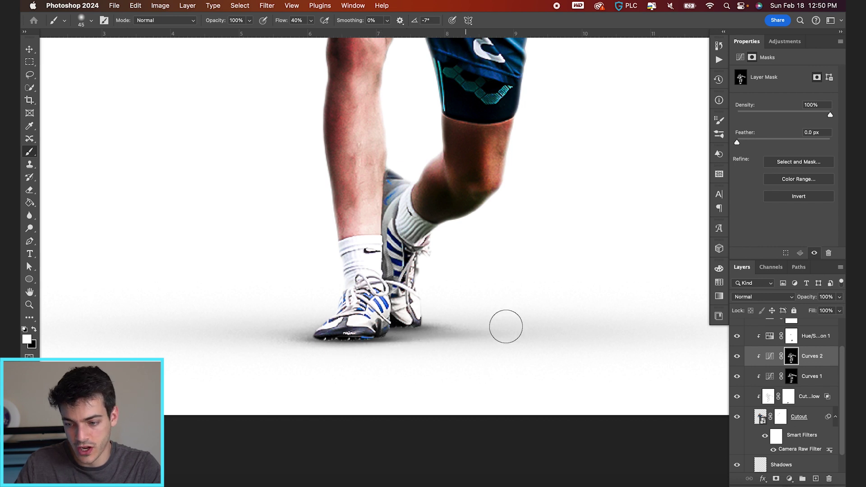
- Mask out the uneven edge under the front shoe's sole on the Cutout layer mask with a black 8 px brush
{"action": "left_click", "coordinate": [781, 417]}
{"action": "key", "text": "bracketleft"}
{"action": "key", "text": "bracketleft"}
{"action": "key", "text": "bracketleft"}
{"action": "key", "text": "bracketleft"}
{"action": "key", "text": "bracketleft"}
{"action": "key", "text": "bracketleft"}
{"action": "key", "text": "x"}
{"action": "left_click_drag", "start_coordinate": [328, 340], "coordinate": [323, 340]}
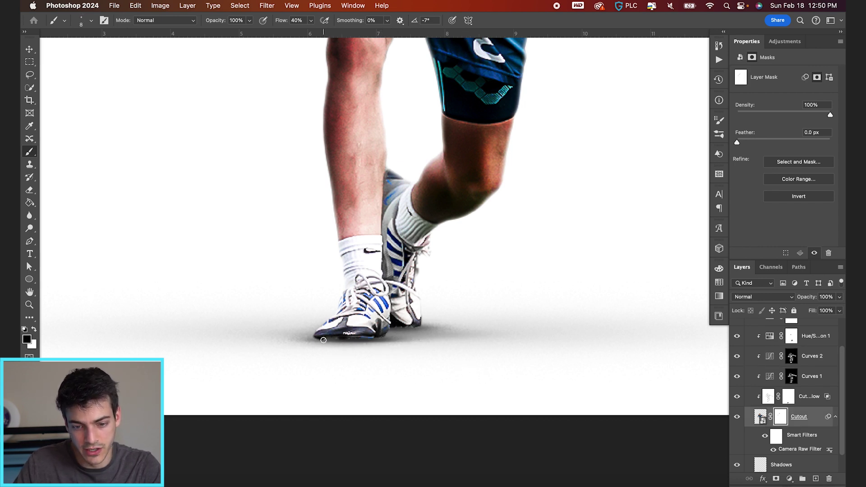
{"action": "key", "text": "x"}
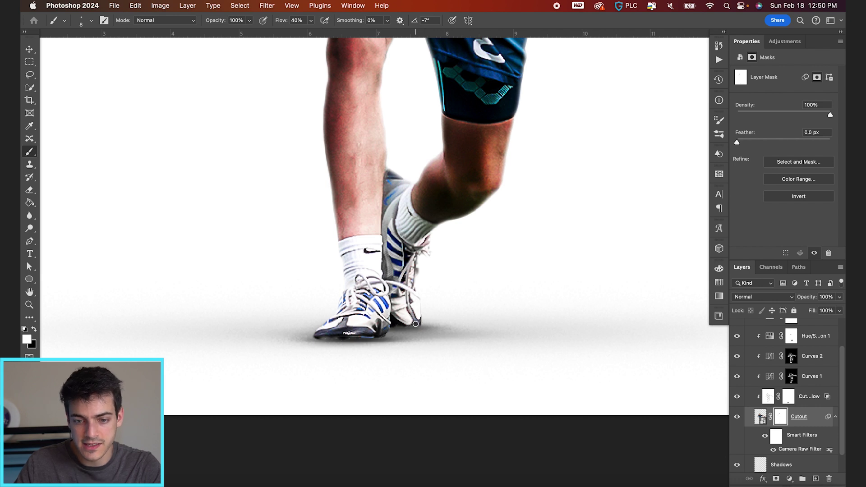
{"action": "key", "text": "v"}
{"action": "key", "text": "super+0"}
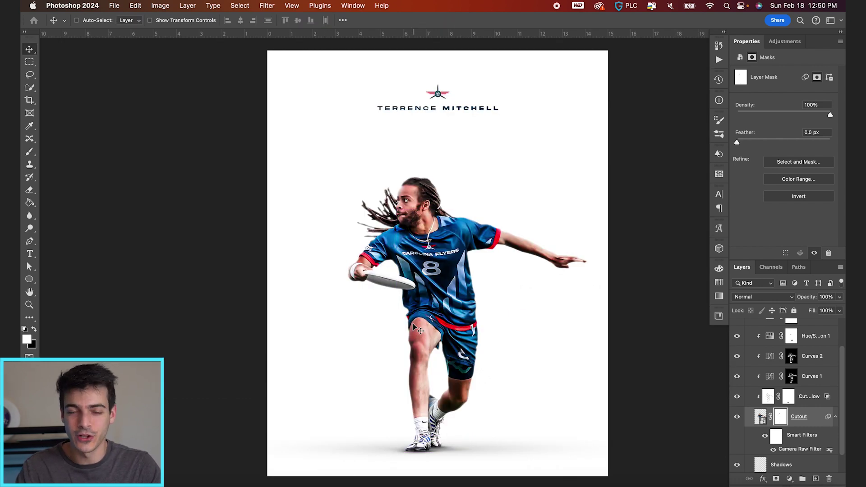
- Create a new layer above the Selective Color adjustment in the Player group and choose the CustomFlare1 brush with white as the colour
{"action": "scroll", "coordinate": [774, 412], "scroll_direction": "up", "scroll_amount": 3}
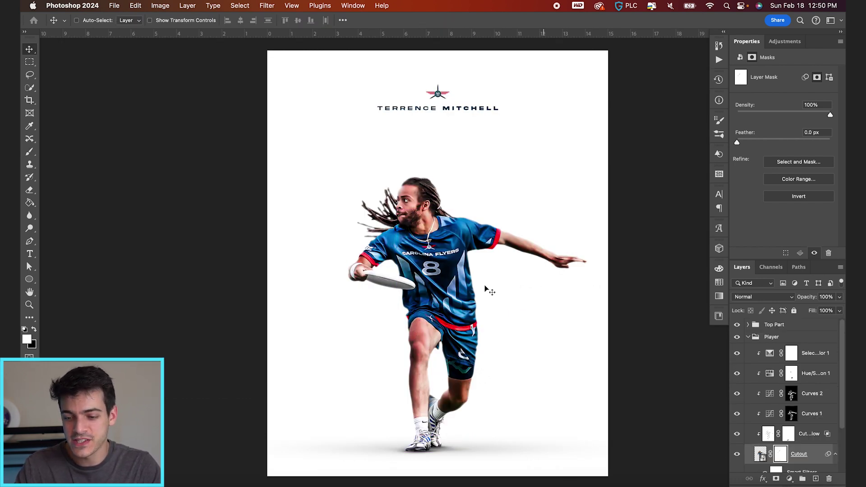
{"action": "left_click", "coordinate": [770, 354]}
{"action": "key", "text": "super+shift+alt+n"}
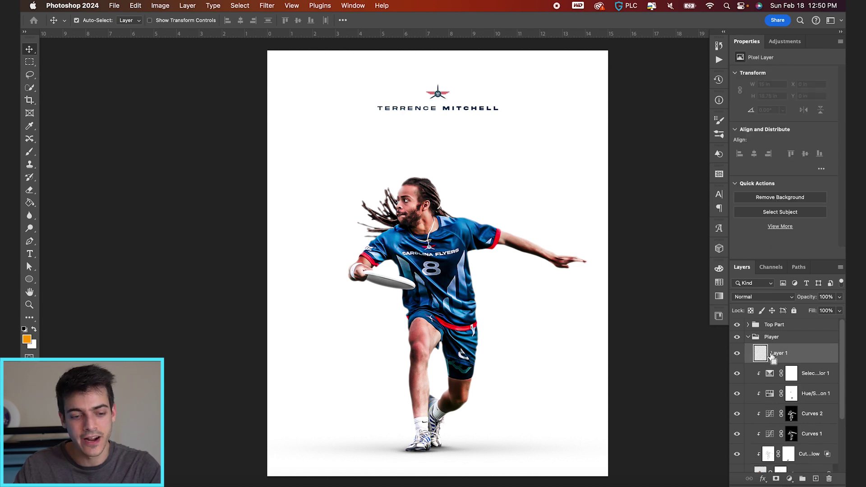
{"action": "key", "text": "b"}
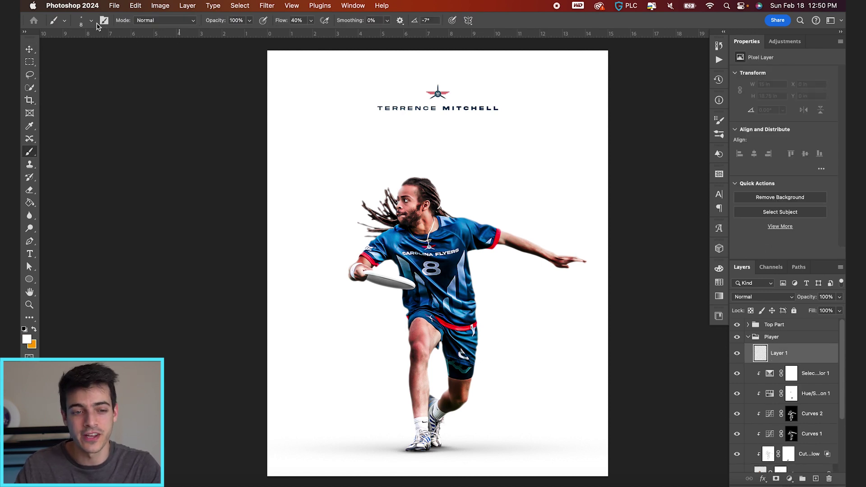
{"action": "left_click", "coordinate": [91, 22]}
{"action": "scroll", "coordinate": [83, 172], "scroll_direction": "down", "scroll_amount": 5}
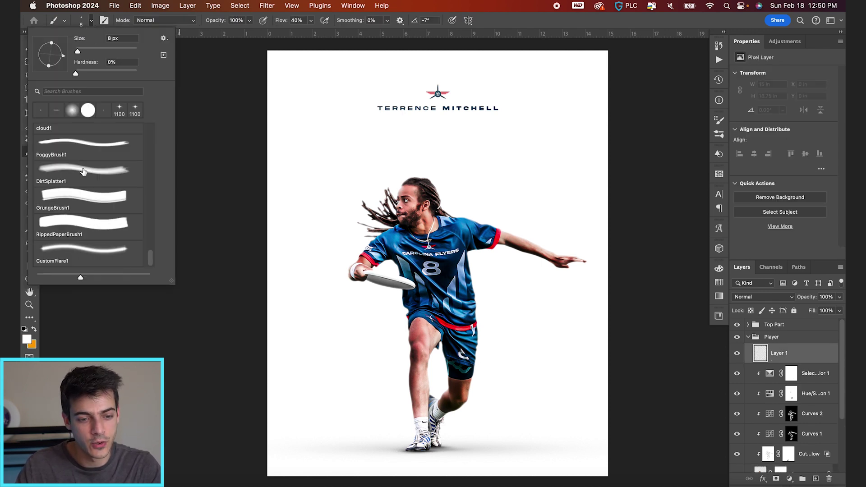
{"action": "left_click", "coordinate": [88, 252]}
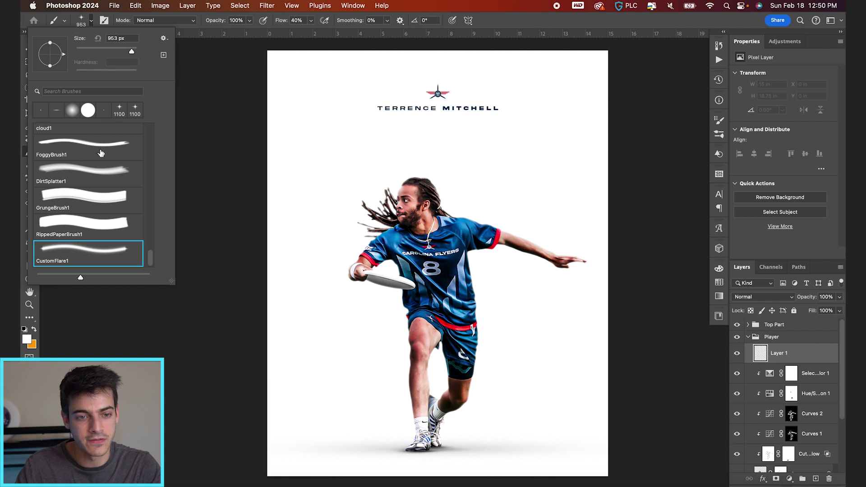
{"action": "left_click", "coordinate": [92, 23]}
- Set the flare brush size to 250 px and its flow to 100%
{"action": "key", "text": "bracketleft"}
{"action": "key", "text": "bracketleft"}
{"action": "key", "text": "bracketleft"}
{"action": "key", "text": "bracketleft"}
{"action": "key", "text": "bracketleft"}
{"action": "key", "text": "bracketleft"}
{"action": "key", "text": "bracketleft"}
{"action": "key", "text": "bracketleft"}
{"action": "key", "text": "shift+0"}
{"action": "mouse_move", "coordinate": [442, 233]}
{"action": "left_mouse_down"}
{"action": "mouse_move", "coordinate": [443, 323]}
{"action": "mouse_move", "coordinate": [429, 262]}
{"action": "mouse_move", "coordinate": [400, 233]}
{"action": "left_mouse_up"}
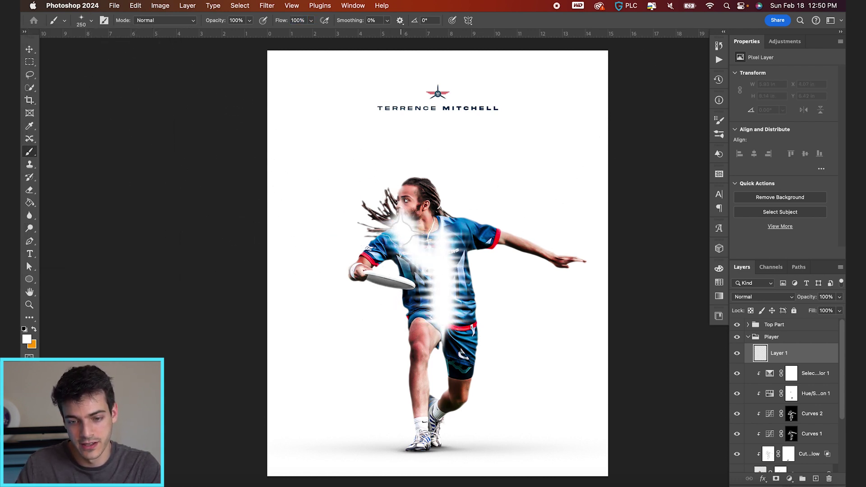
{"action": "key", "text": "super+z"}
{"action": "left_click", "coordinate": [421, 267]}
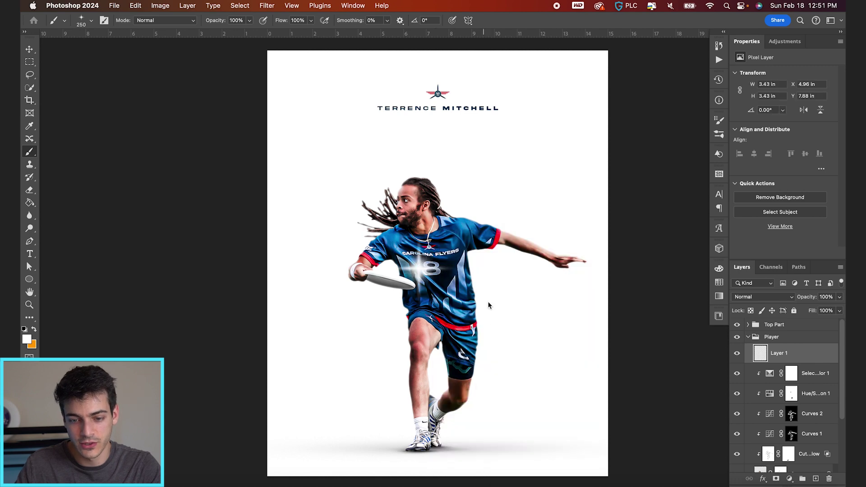
{"action": "left_click", "coordinate": [454, 322]}
{"action": "key", "text": "super+z"}
{"action": "key", "text": "super+z"}
- Stamp a white 45 px flare on the necklace just above the pendant
{"action": "key", "text": "super+plus"}
{"action": "key", "text": "super+plus"}
{"action": "key", "text": "bracketleft"}
{"action": "key", "text": "bracketleft"}
{"action": "key", "text": "bracketleft"}
{"action": "key", "text": "bracketleft"}
{"action": "key", "text": "bracketleft"}
{"action": "key", "text": "bracketleft"}
{"action": "key", "text": "bracketleft"}
{"action": "key", "text": "bracketleft"}
{"action": "key", "text": "bracketleft"}
{"action": "key", "text": "bracketleft"}
{"action": "key", "text": "bracketleft"}
{"action": "key", "text": "bracketleft"}
{"action": "scroll", "coordinate": [441, 261], "scroll_direction": "up", "scroll_amount": 2}
{"action": "scroll", "coordinate": [424, 266], "scroll_direction": "up", "scroll_amount": 3}
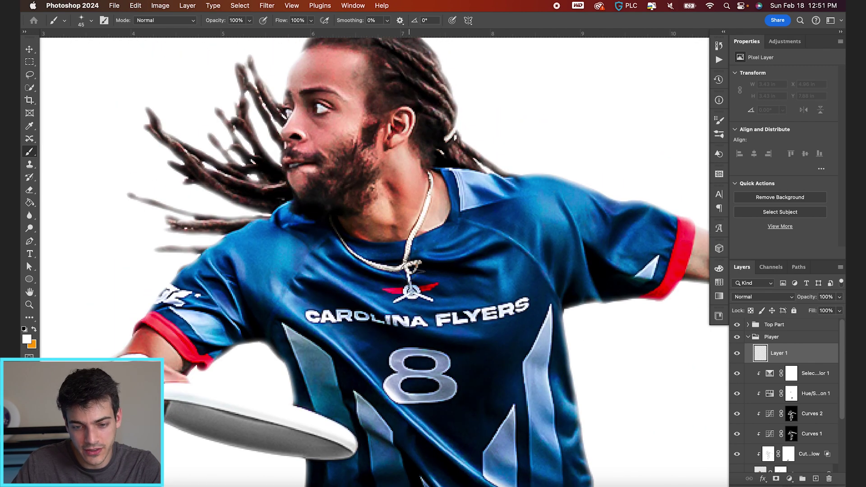
{"action": "left_click", "coordinate": [409, 266]}
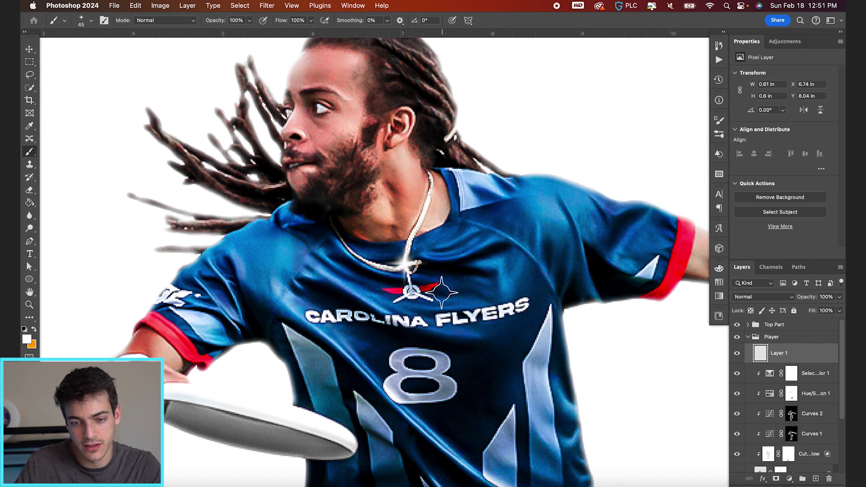
- Stamp a white 80 px flare on the upper rim of the frisbee
{"action": "scroll", "coordinate": [443, 293], "scroll_direction": "down", "scroll_amount": 3}
{"action": "scroll", "coordinate": [442, 292], "scroll_direction": "left", "scroll_amount": 3}
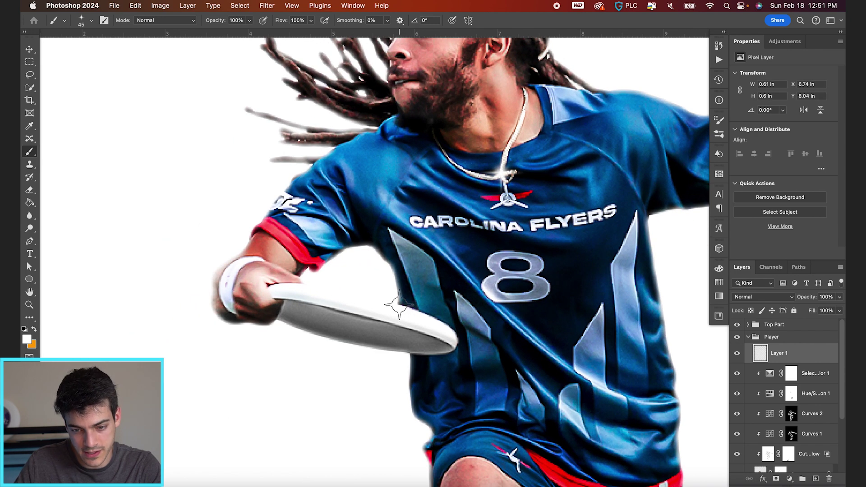
{"action": "scroll", "coordinate": [397, 306], "scroll_direction": "up", "scroll_amount": 1}
{"action": "key", "text": "bracketright"}
{"action": "key", "text": "bracketright"}
{"action": "key", "text": "bracketright"}
{"action": "key", "text": "bracketright"}
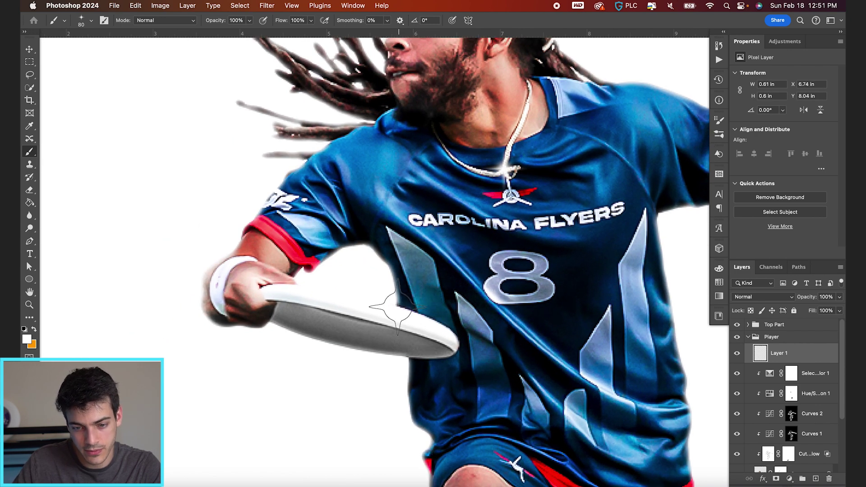
{"action": "left_click", "coordinate": [398, 305]}
- Stamp a smaller white flare on the jersey shoulder of the outstretched arm
{"action": "scroll", "coordinate": [506, 286], "scroll_direction": "down", "scroll_amount": 4}
{"action": "scroll", "coordinate": [506, 287], "scroll_direction": "up", "scroll_amount": 2}
{"action": "key", "text": "bracketleft"}
{"action": "key", "text": "bracketleft"}
{"action": "key", "text": "bracketleft"}
{"action": "left_click", "coordinate": [471, 282]}
{"action": "key", "text": "v"}
{"action": "scroll", "coordinate": [531, 347], "scroll_direction": "down", "scroll_amount": 4}
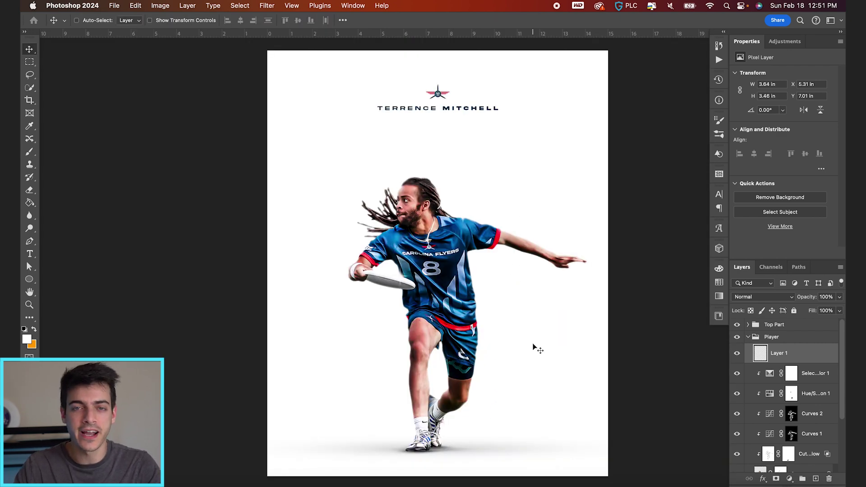
- Fine-tune the player's Curves contrast, setting the Curves 2 darkening point to input 153, output 95
{"action": "left_click", "coordinate": [770, 436]}
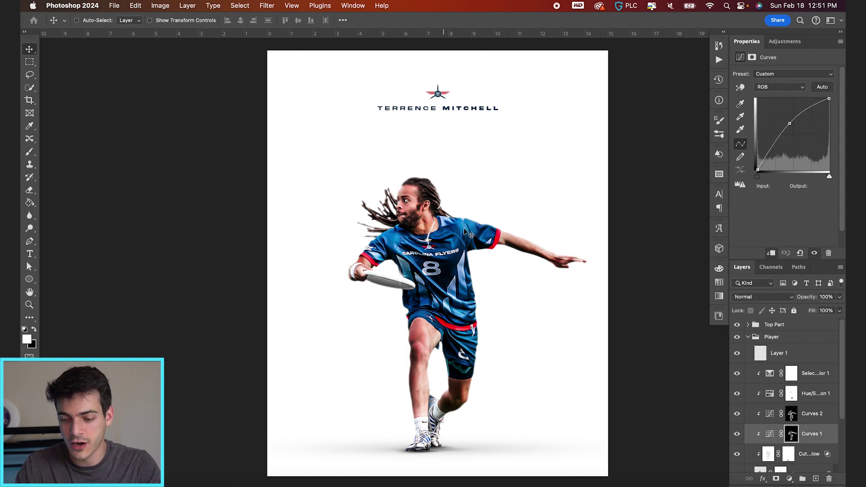
{"action": "left_click", "coordinate": [771, 436]}
{"action": "left_click_drag", "start_coordinate": [789, 123], "coordinate": [802, 142]}
{"action": "left_click", "coordinate": [781, 413]}
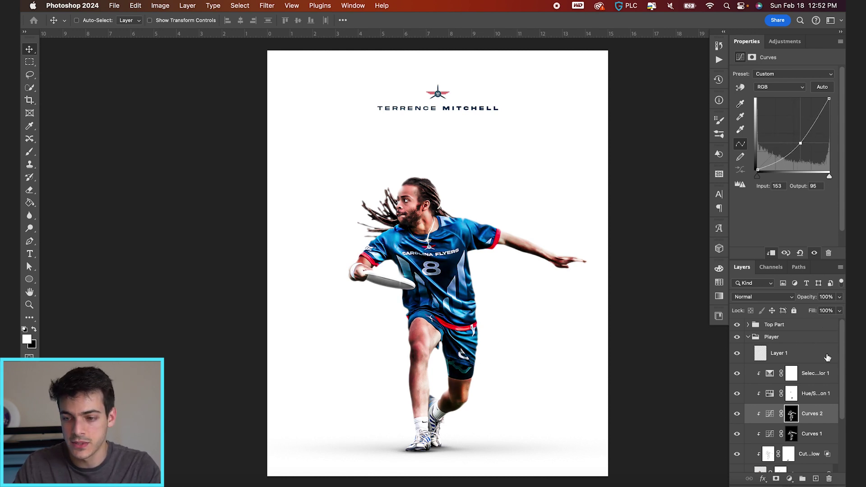
- Reopen the Cutout layer's Camera Raw filter, raise the Exposure slightly in the Light settings, and apply it
{"action": "scroll", "coordinate": [762, 442], "scroll_direction": "down", "scroll_amount": 3}
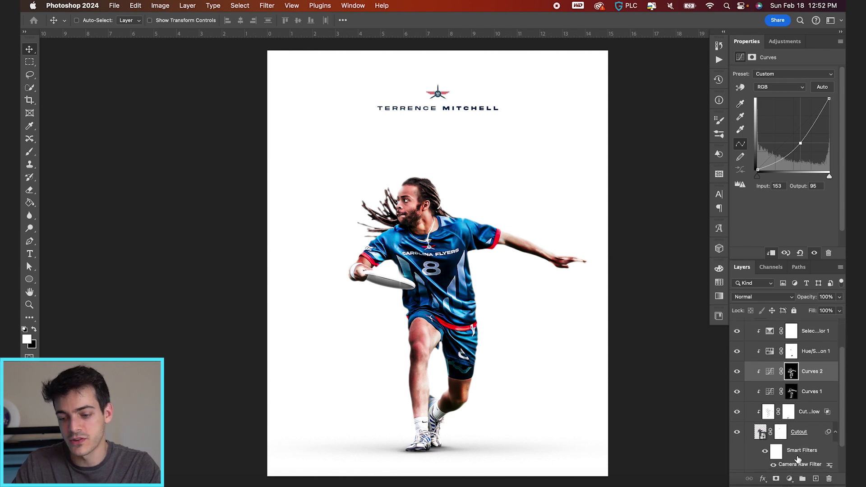
{"action": "left_click", "coordinate": [793, 466]}
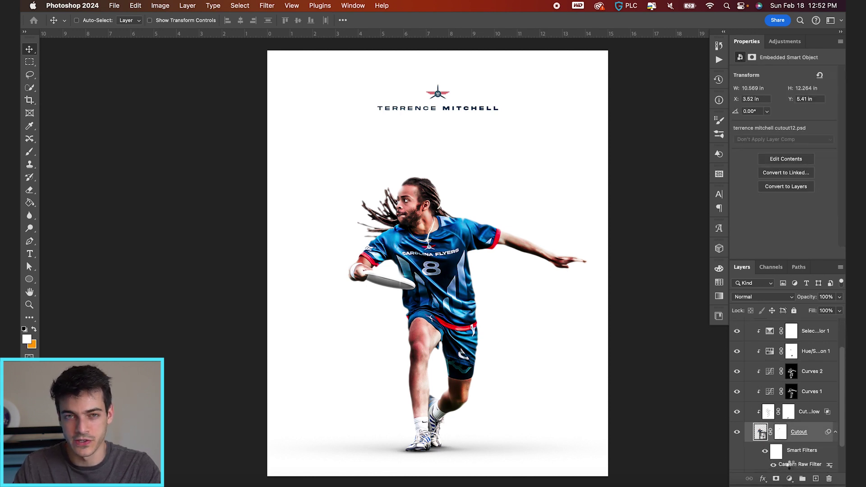
{"action": "double_click", "coordinate": [799, 464]}
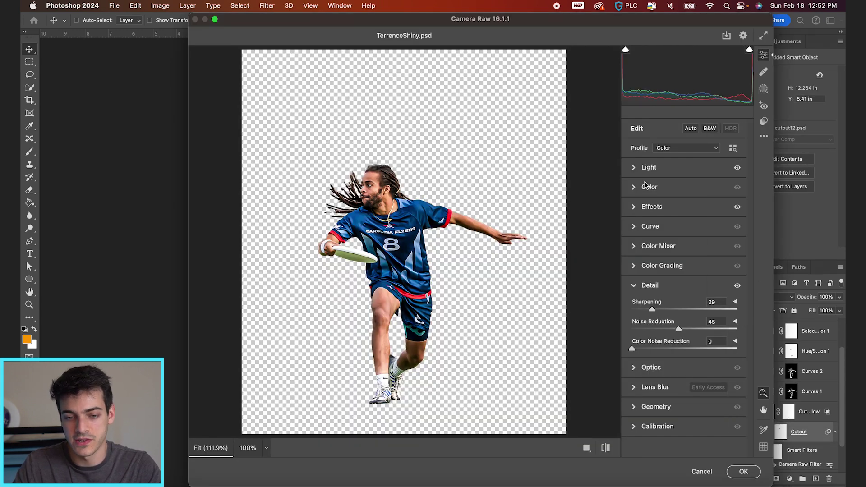
{"action": "left_click", "coordinate": [638, 168]}
{"action": "left_click_drag", "start_coordinate": [693, 190], "coordinate": [697, 192]}
{"action": "left_click", "coordinate": [744, 471]}
- Compare the finished player with the original by showing and hiding the unedited Cutout copy layer
{"action": "key", "text": "x"}
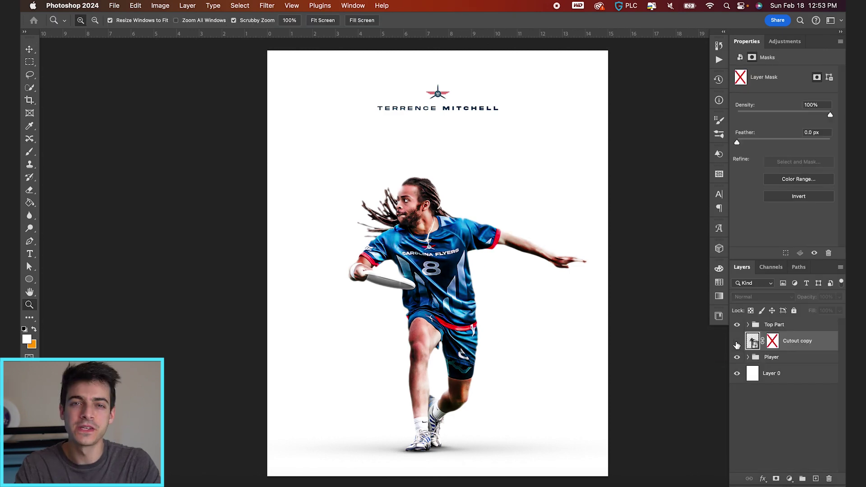
{"action": "left_click", "coordinate": [737, 345]}
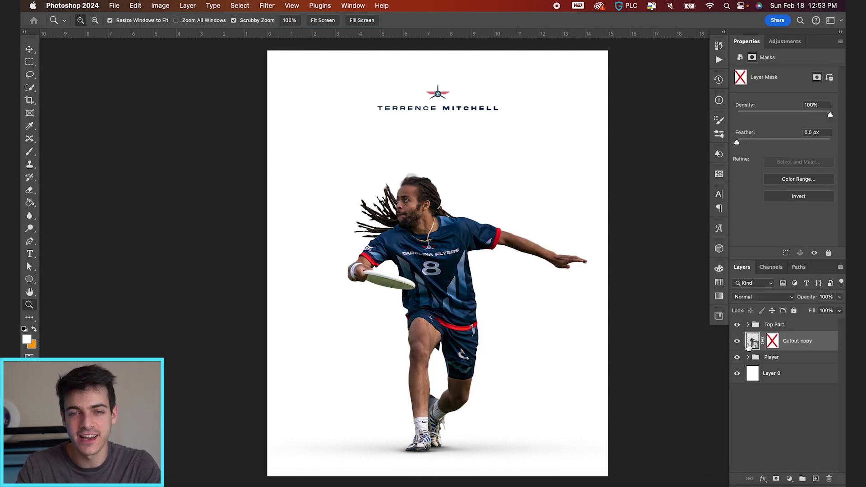
{"action": "left_click", "coordinate": [737, 344]}
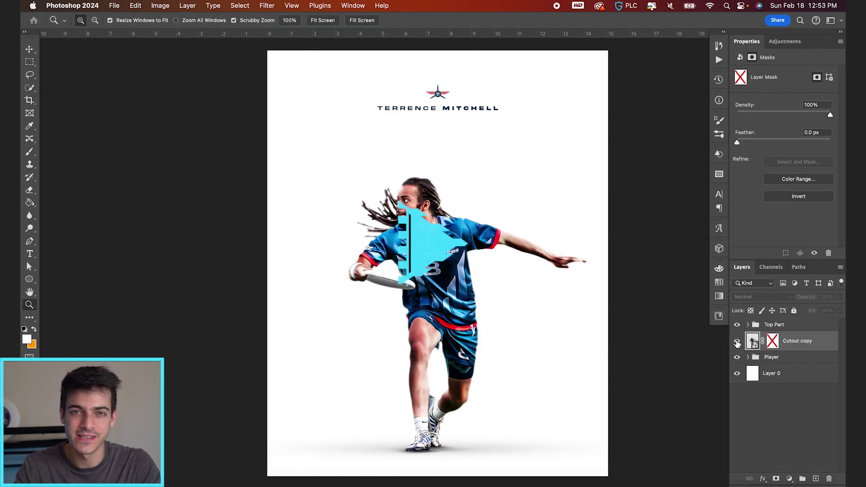